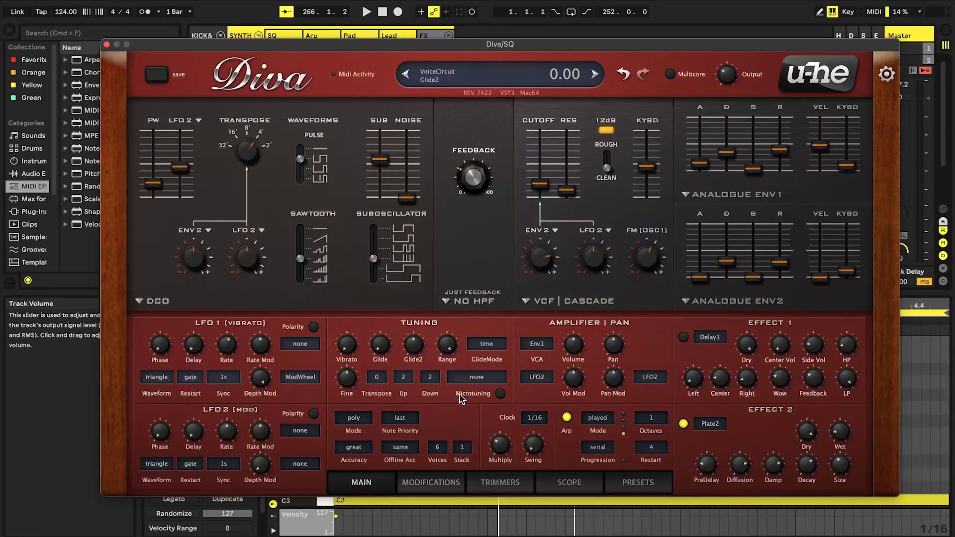
Set the DCO's first pitch modulation source to VoiceMap and adjust its modulation depth
click(453, 483)
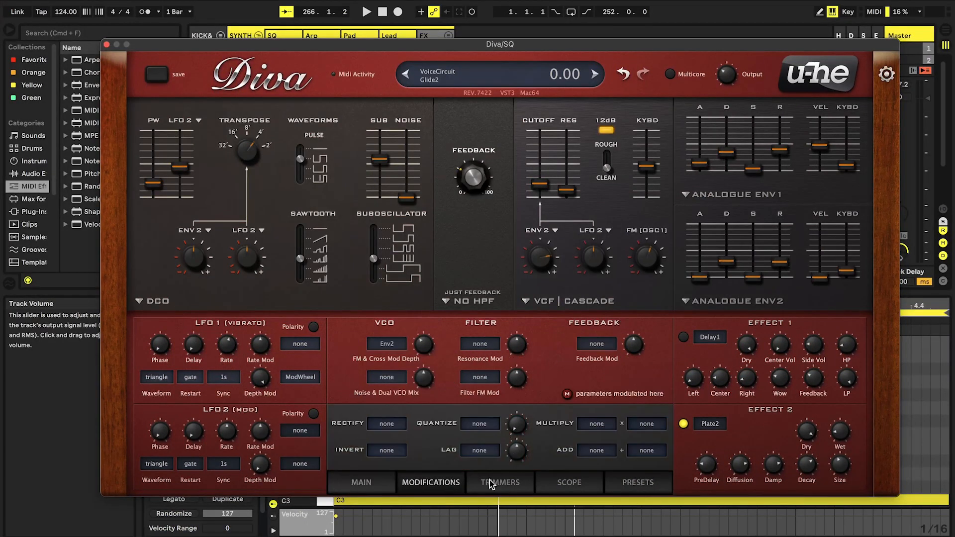
click(524, 482)
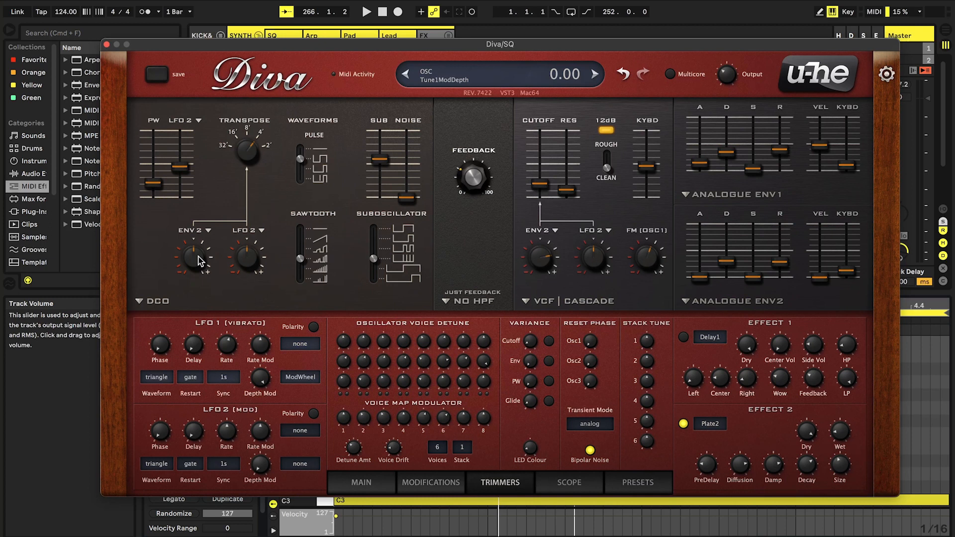
click(191, 234)
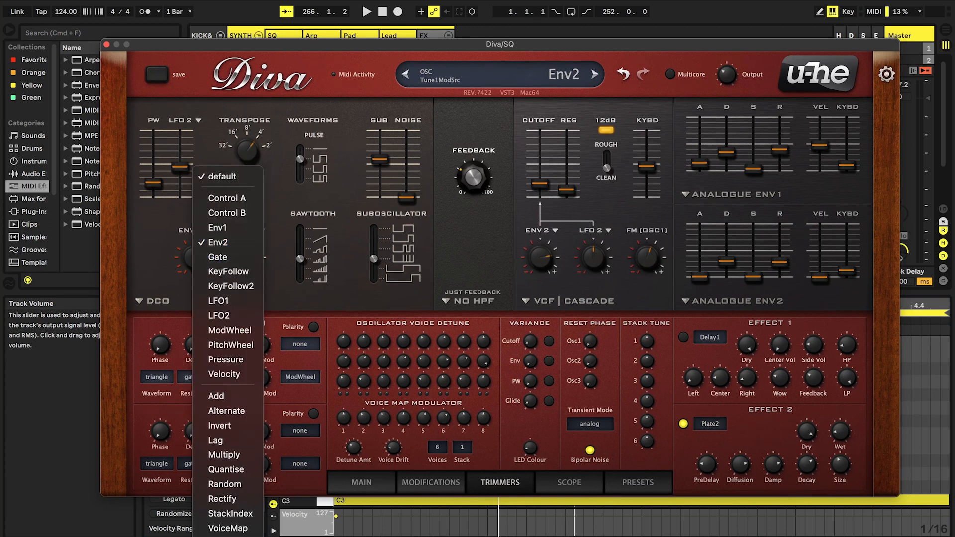
key(Escape)
drag(189, 252, 183, 151)
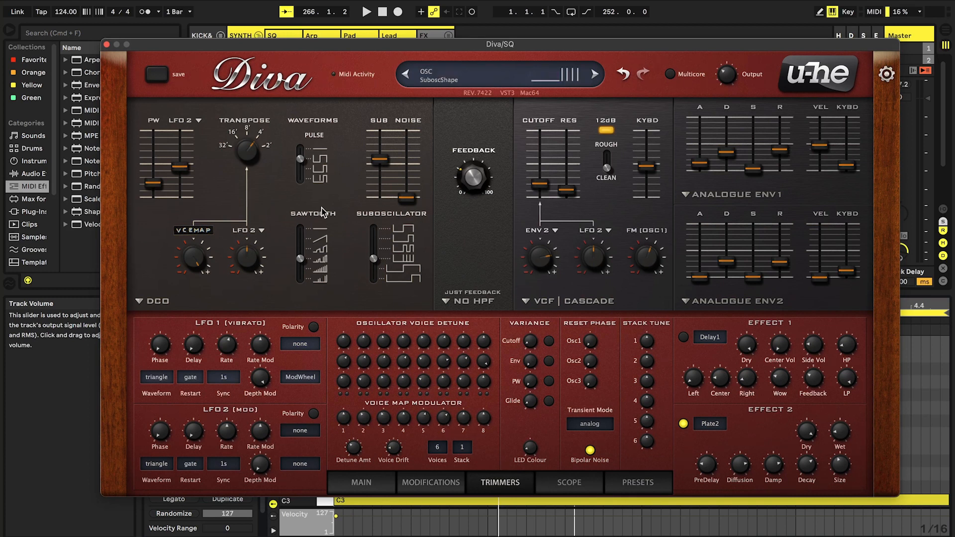
Audition the sequence, reset the VoiceMap pitch modulation depth to 0.00 and fine-tune the filter cutoff
key(space)
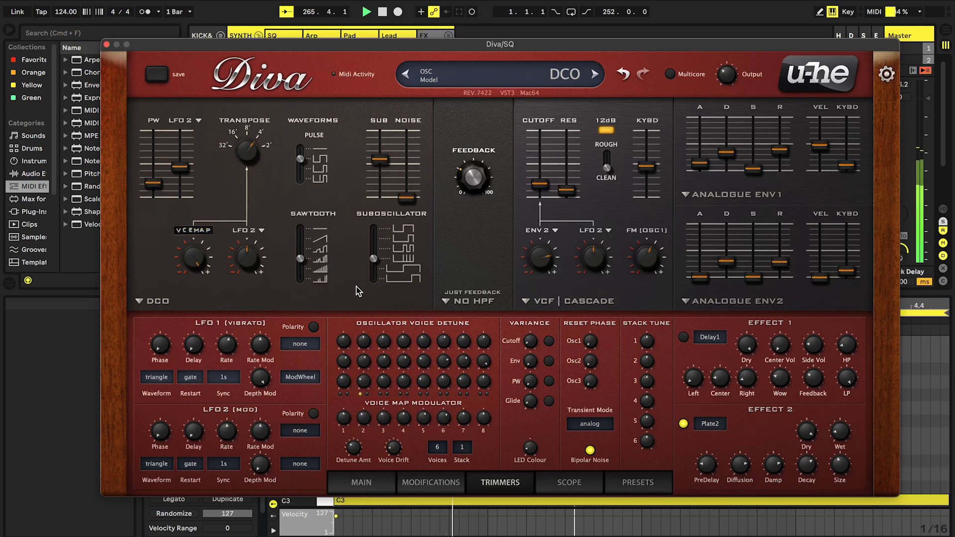
double_click(201, 258)
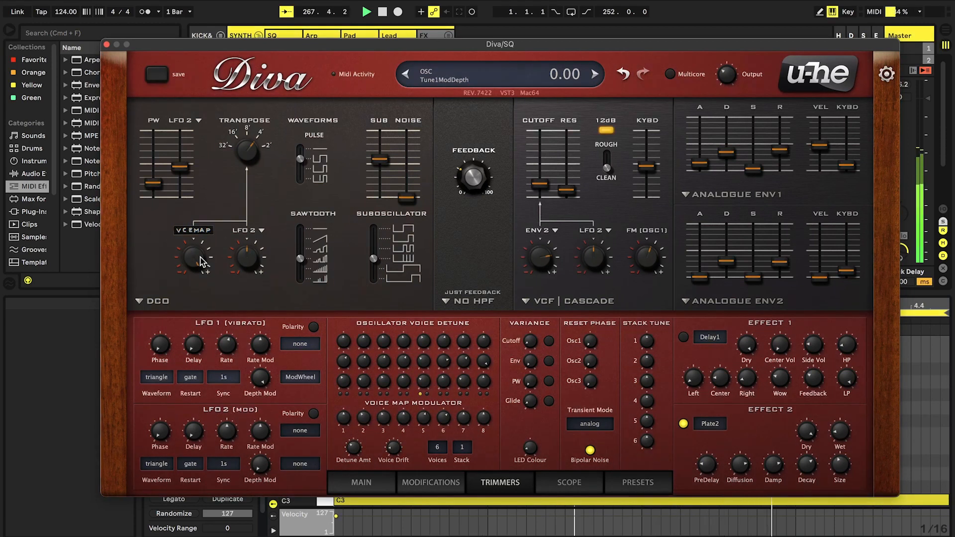
mouse_move(539, 183)
mouse_down()
mouse_move(537, 172)
mouse_move(534, 183)
mouse_up()
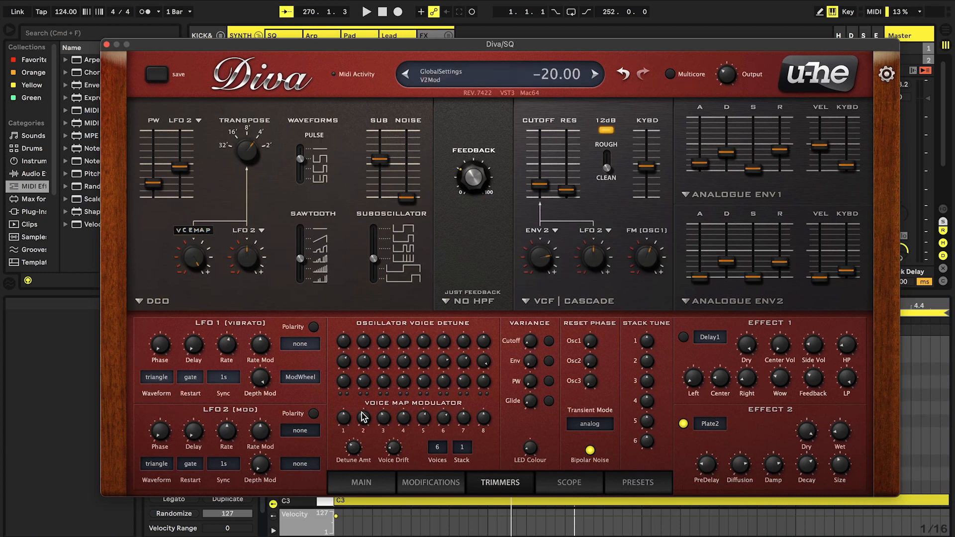
Try VoiceMap as the filter cutoff's second modulation source, adjusting its depth and resetting it to 0.00
click(369, 482)
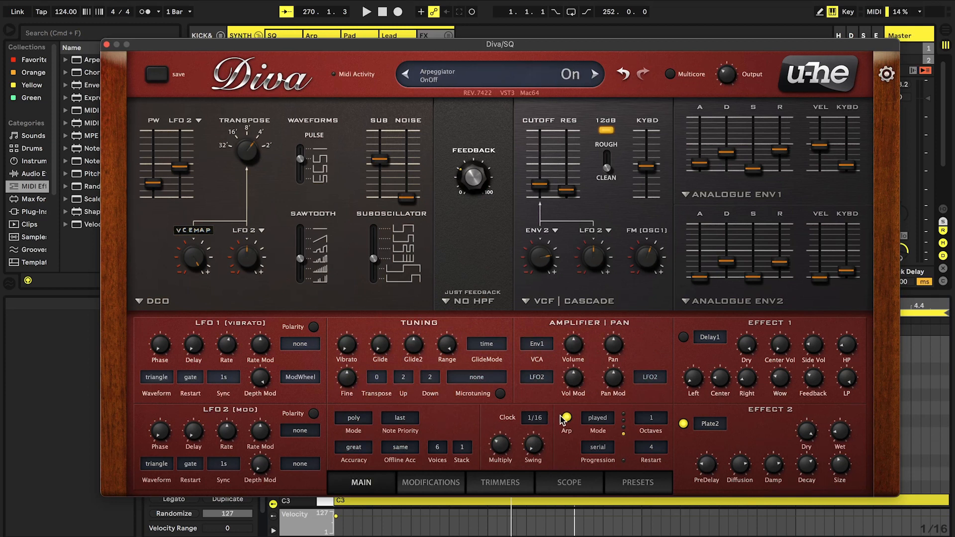
click(479, 480)
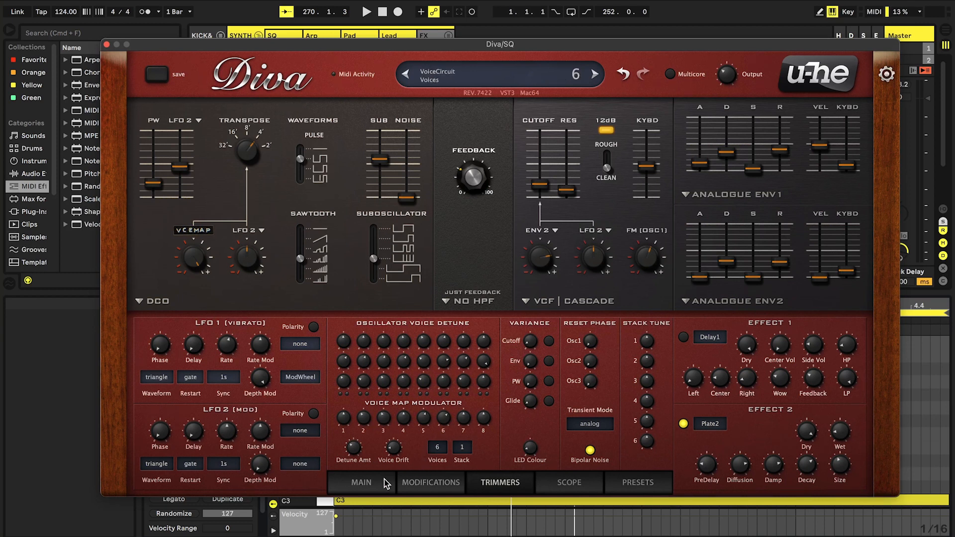
click(361, 481)
click(605, 234)
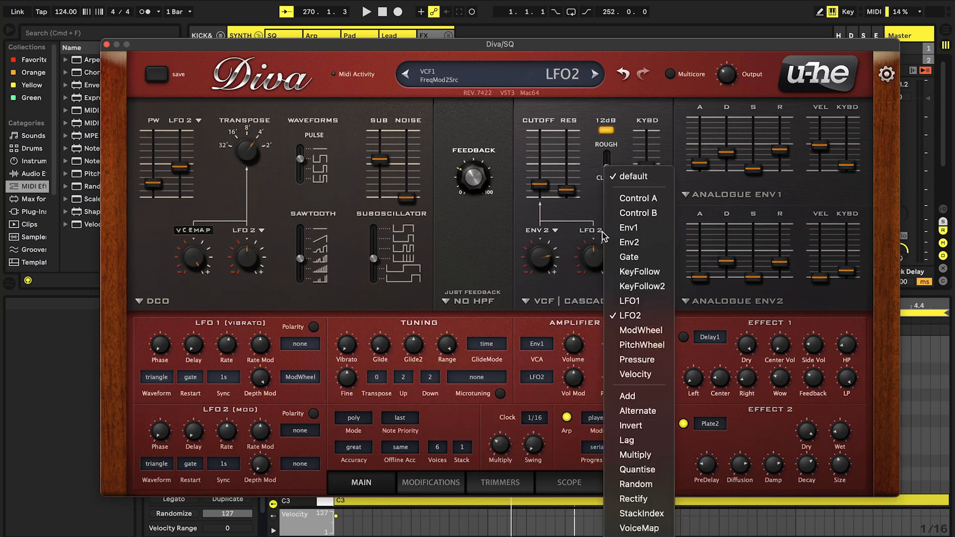
click(642, 528)
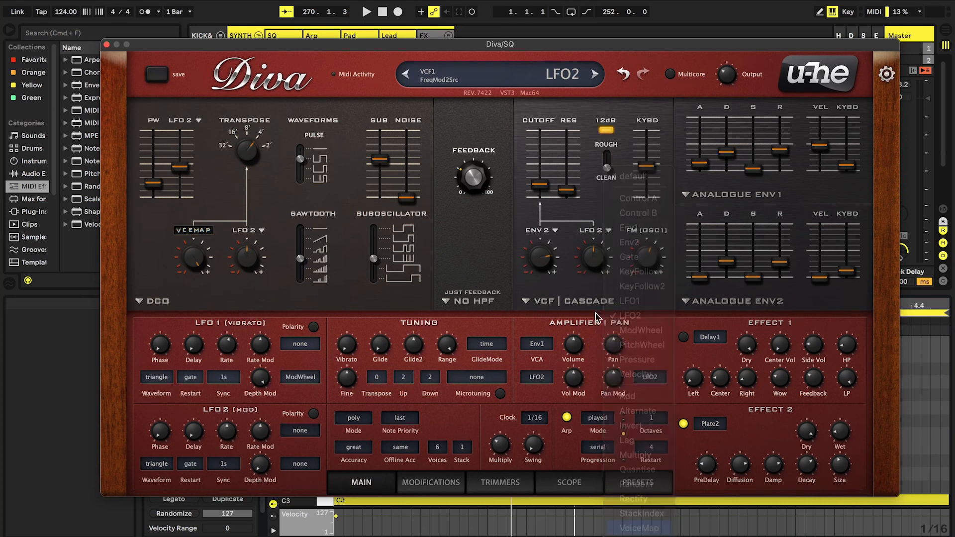
drag(591, 260, 577, 230)
double_click(597, 254)
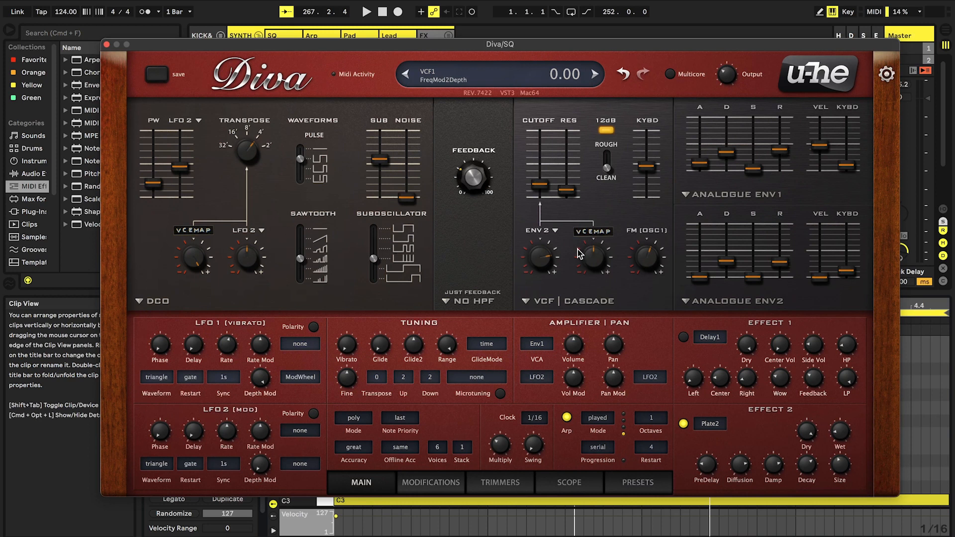
Set the filter cutoff's second modulation source to Random with a depth of 22 during playback, and fine-tune the cutoff
click(589, 231)
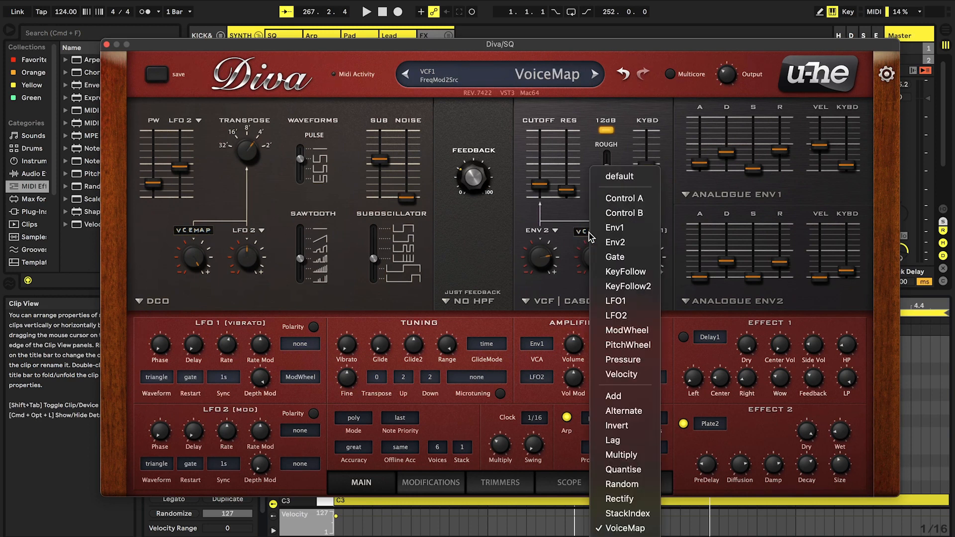
click(616, 485)
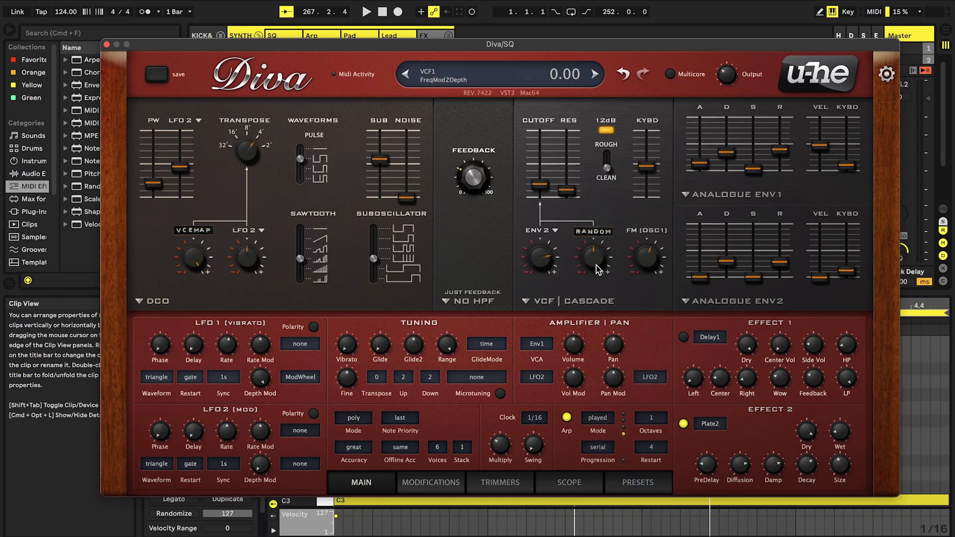
key(space)
drag(598, 269, 591, 263)
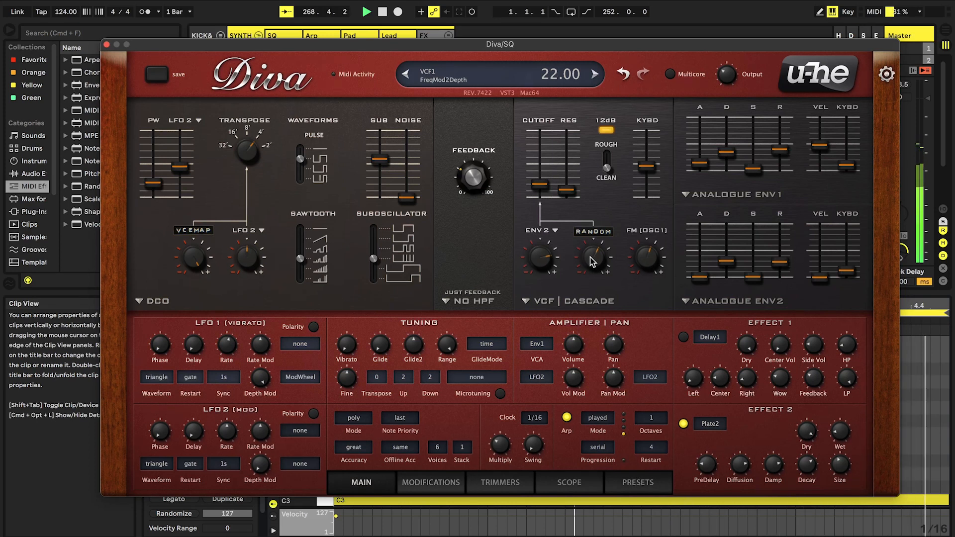
mouse_move(540, 186)
mouse_down()
mouse_move(541, 176)
mouse_move(541, 187)
mouse_up()
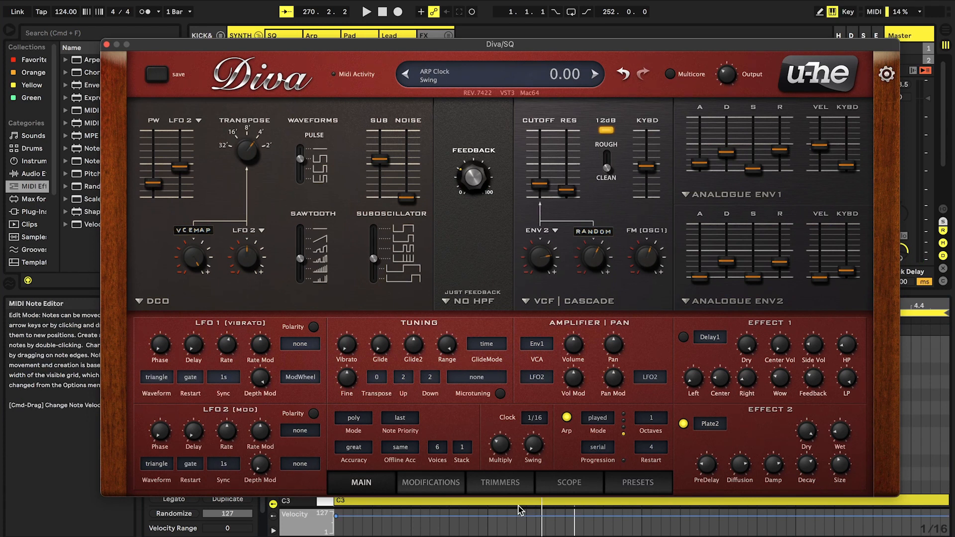
Assign Random as the noise level modulation source, raise its depth and start playback
click(441, 483)
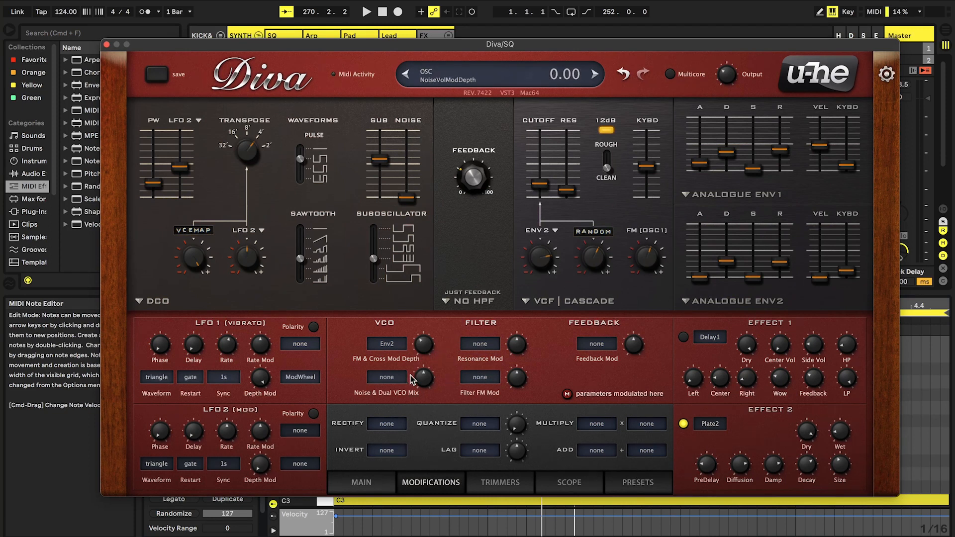
click(392, 378)
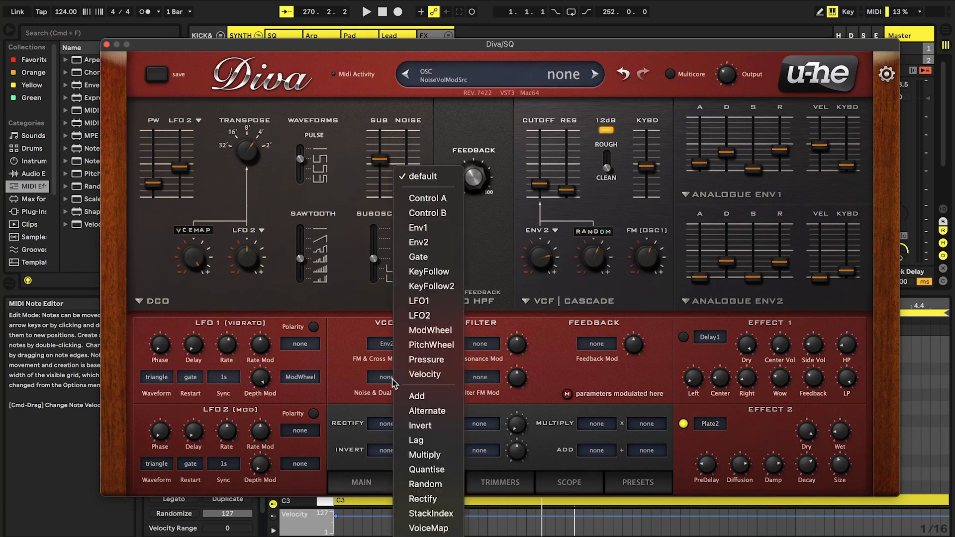
click(423, 484)
drag(419, 384, 416, 371)
key(space)
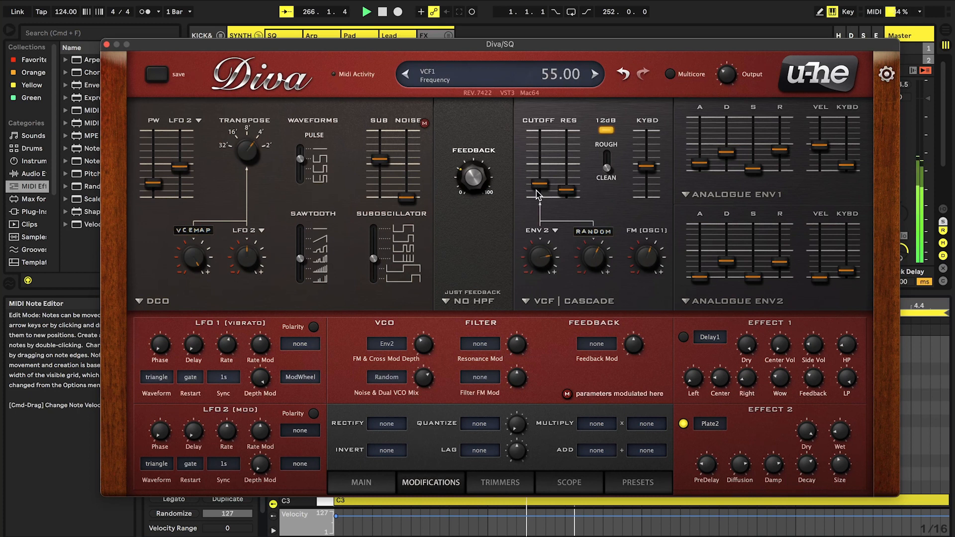
Adjust the random noise modulation depth with the filter cutoff opened to 101, and set the cutoff to 62
drag(539, 185, 535, 156)
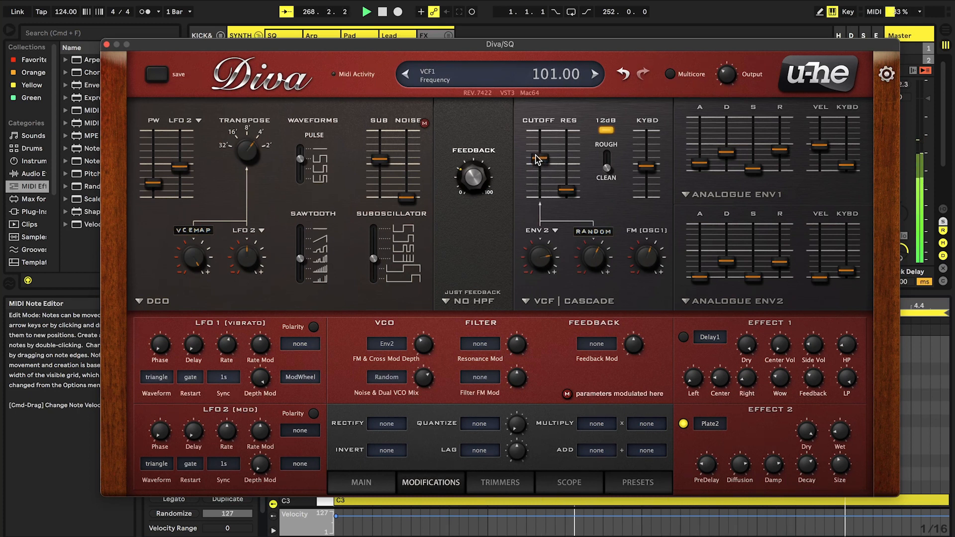
drag(417, 381, 417, 374)
drag(540, 158, 544, 200)
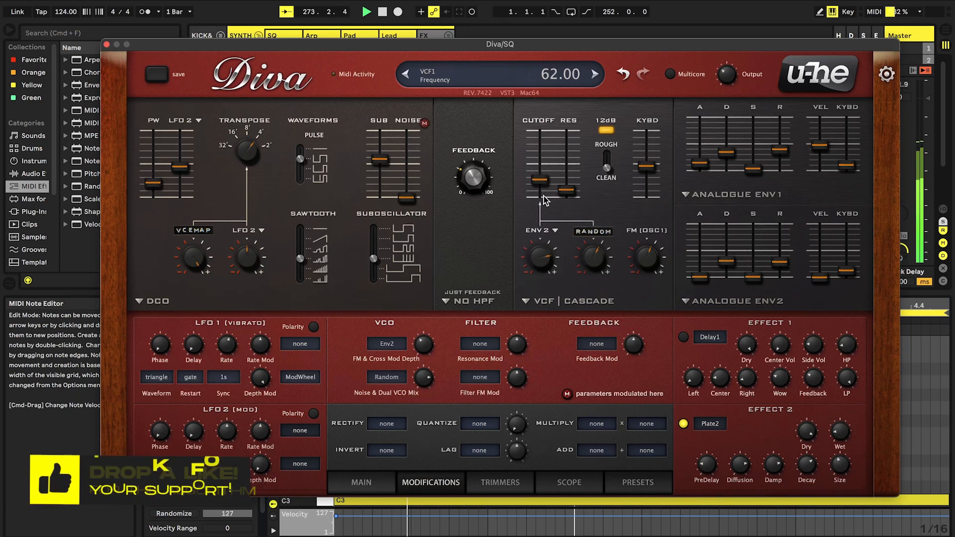
Turn on the Delay1 effect and set LFO 2 to the rand glide waveform with sync restart and a 1/4 rate
click(385, 480)
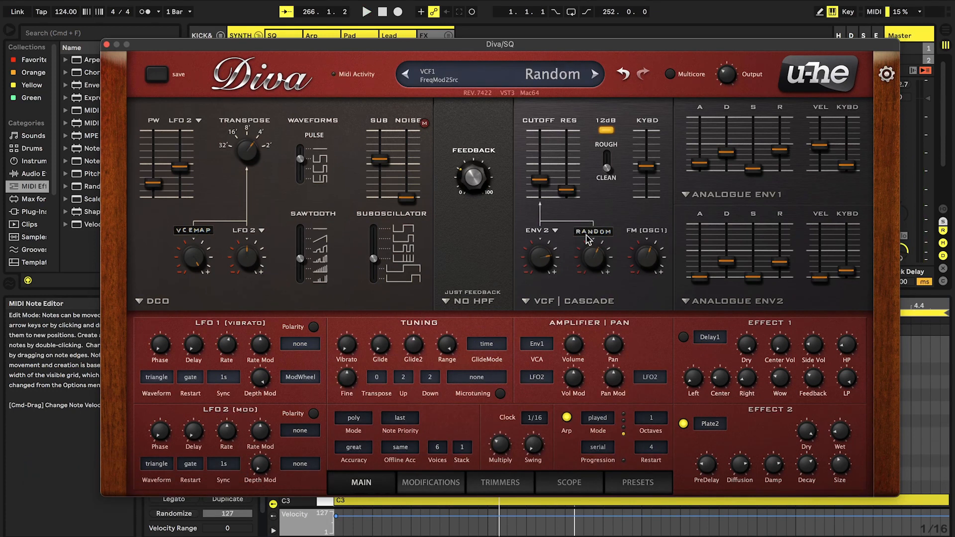
click(684, 338)
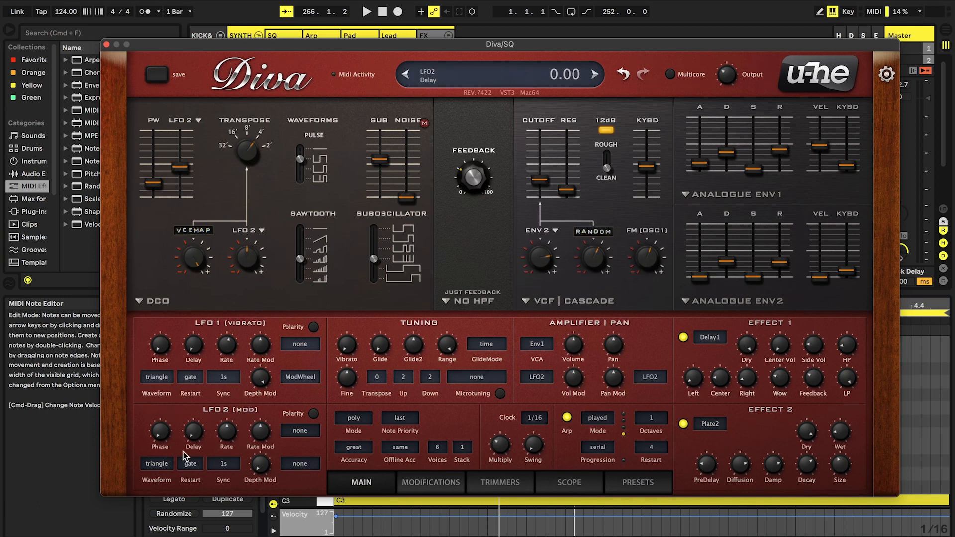
click(160, 464)
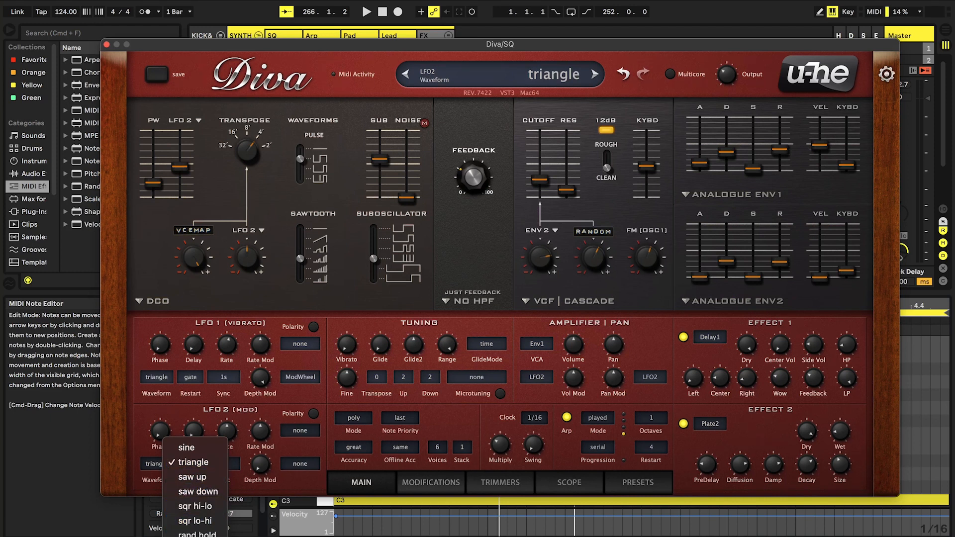
click(197, 536)
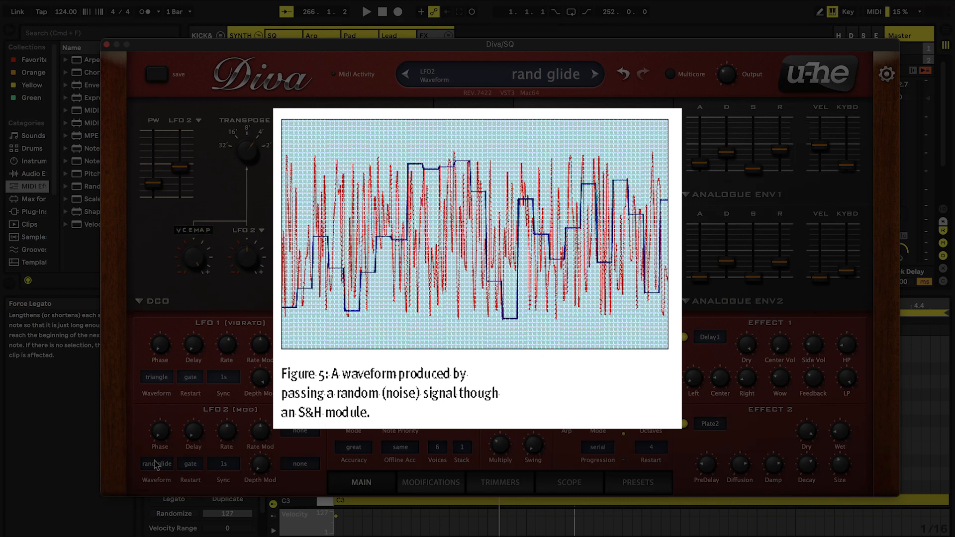
click(223, 463)
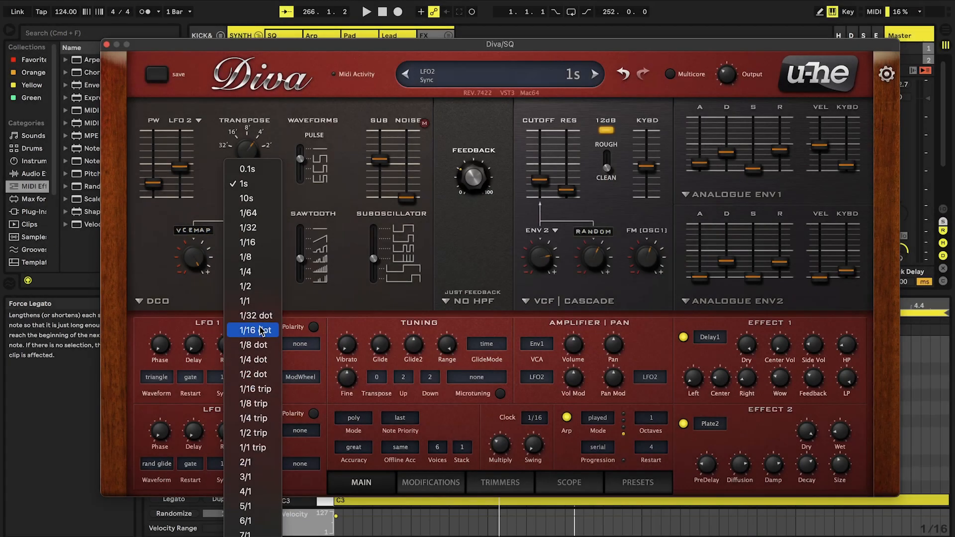
click(245, 271)
Set the amplifier's LFO 2 volume modulation depth to 90 and lower the filter cutoff slightly
drag(575, 371, 562, 353)
drag(540, 180, 545, 181)
drag(574, 379, 576, 374)
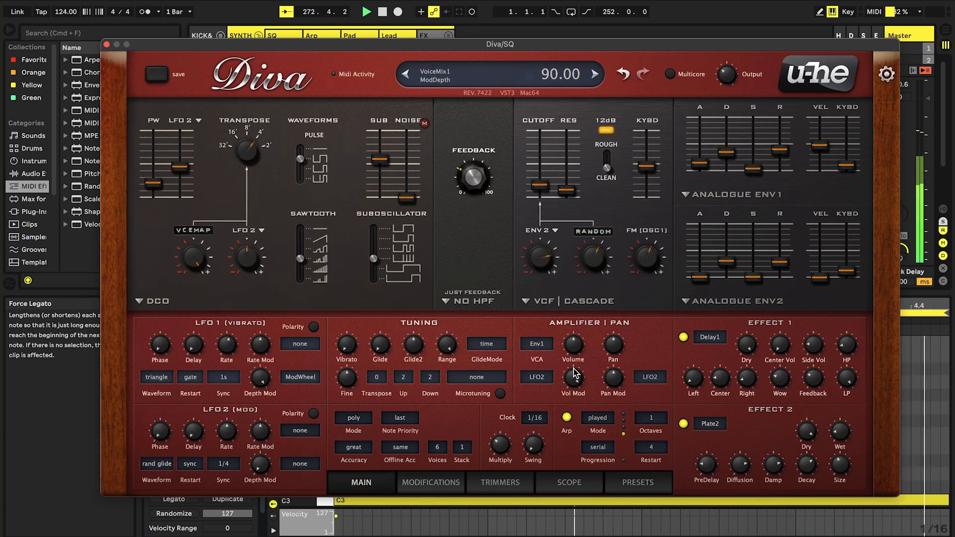
Modulate the filter resonance with LFO2 at a depth of 16
click(437, 485)
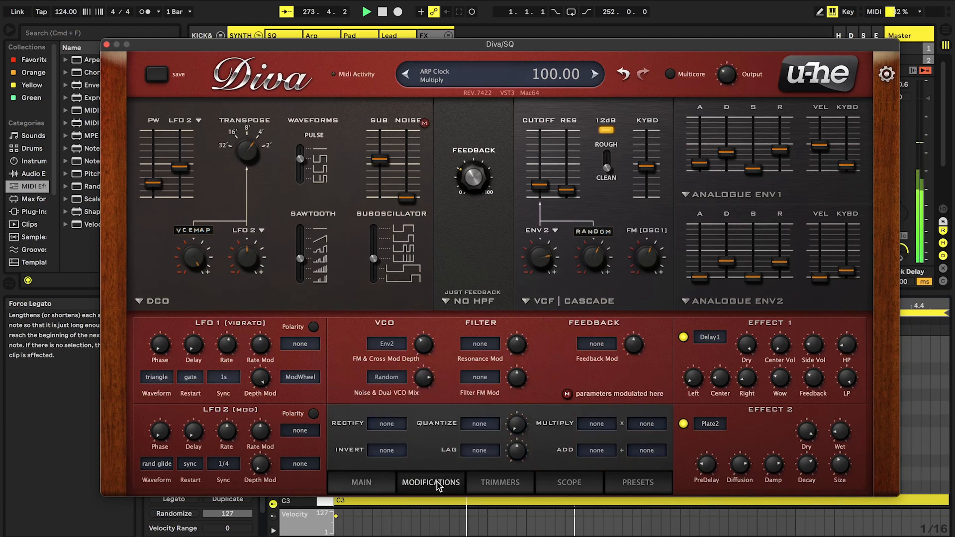
click(491, 345)
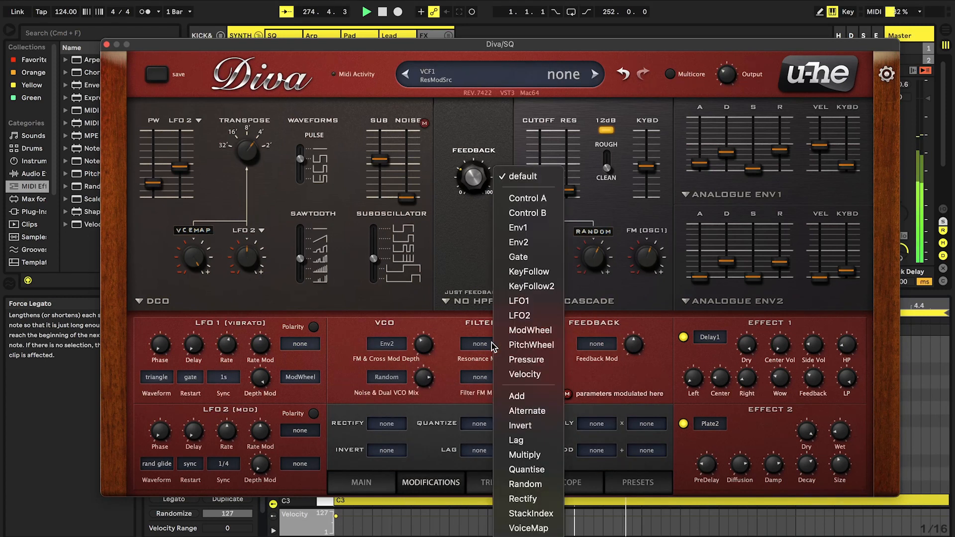
click(519, 315)
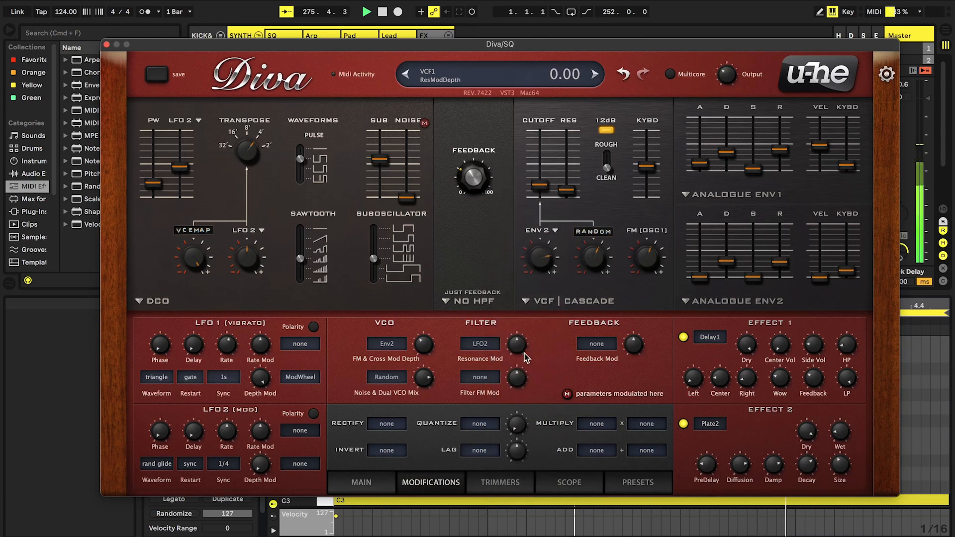
drag(523, 353, 520, 348)
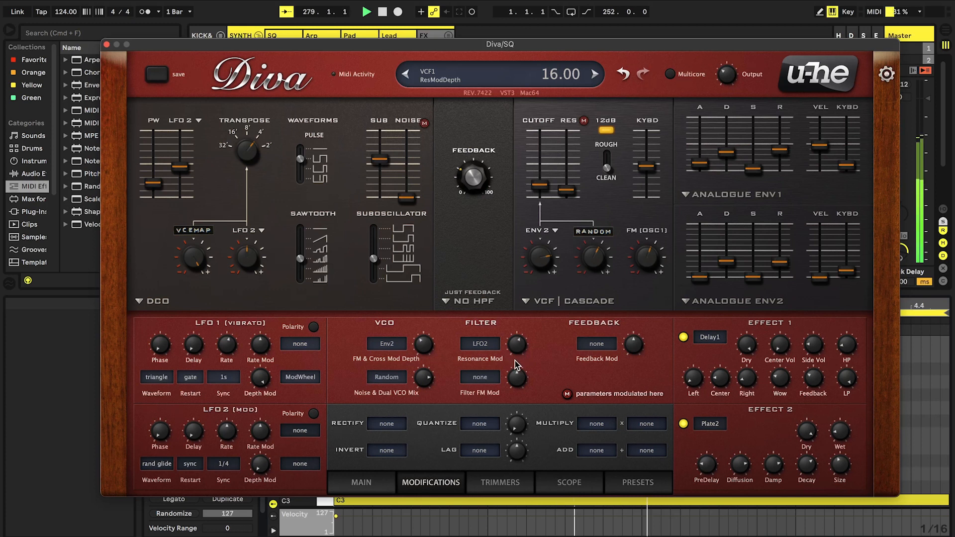
Assign Random as the feedback modulation source and raise its modulation depth
click(595, 344)
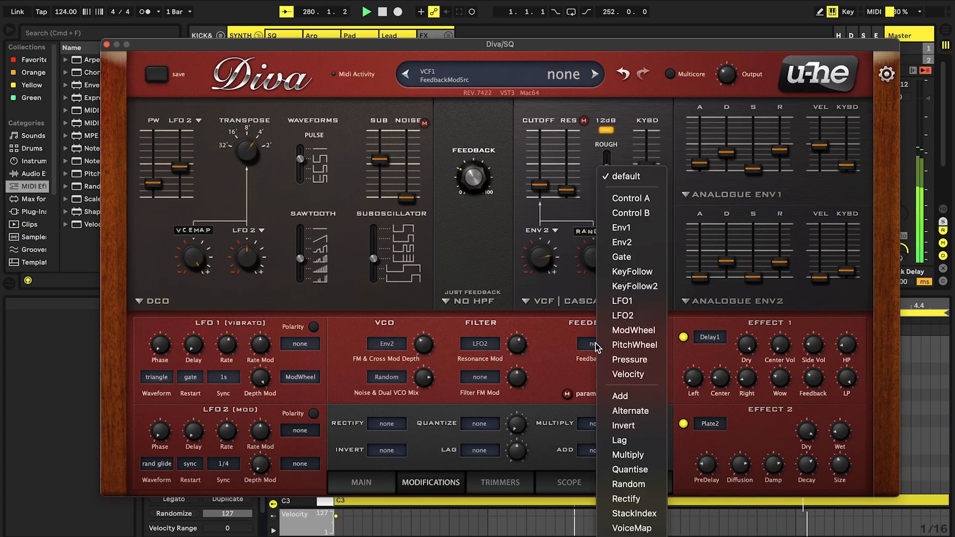
click(590, 342)
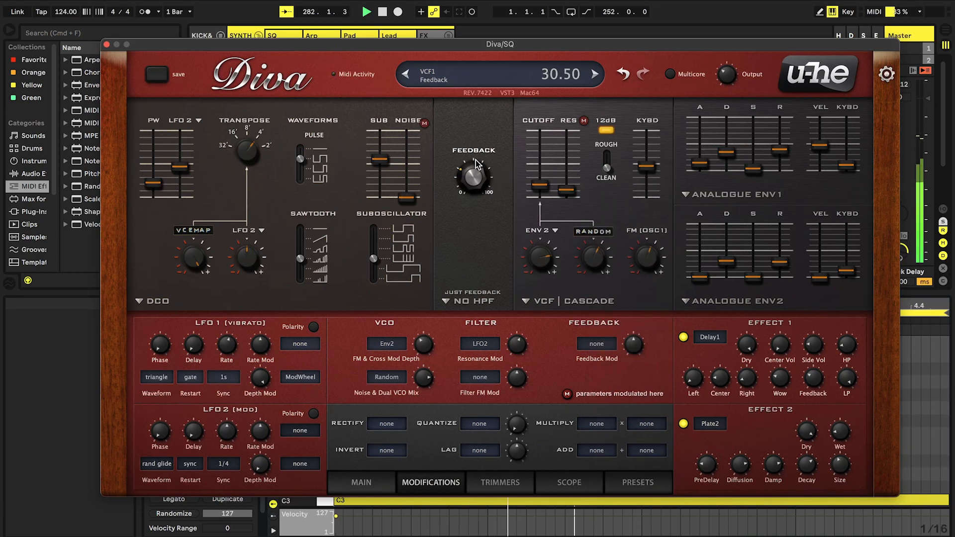
click(596, 343)
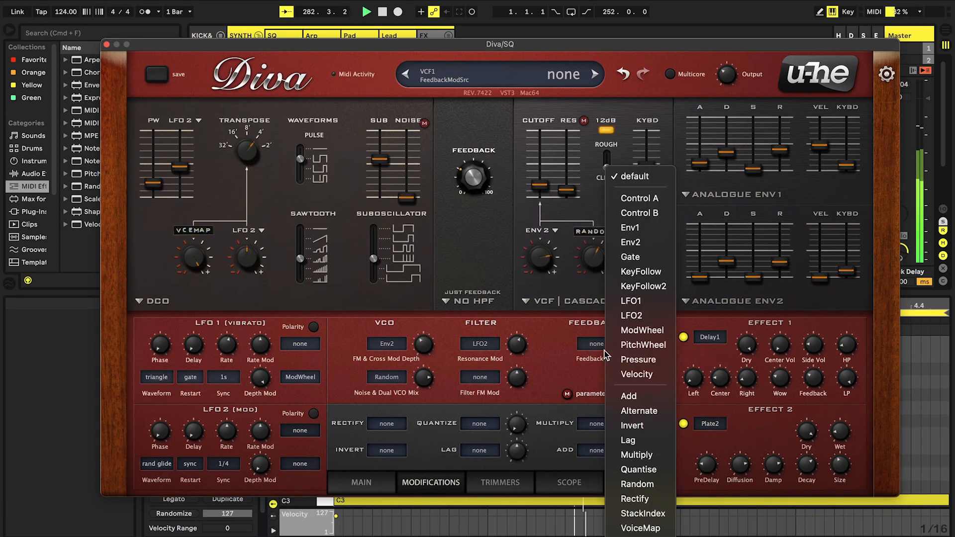
click(637, 485)
drag(632, 342, 629, 335)
Assign LFO2 as the Filter FM modulation source and raise its modulation depth
click(477, 379)
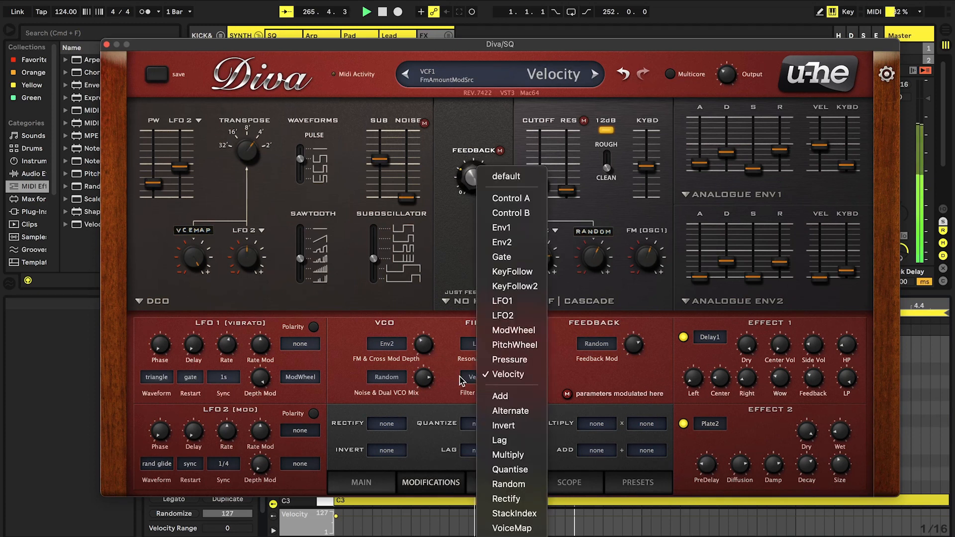
click(505, 316)
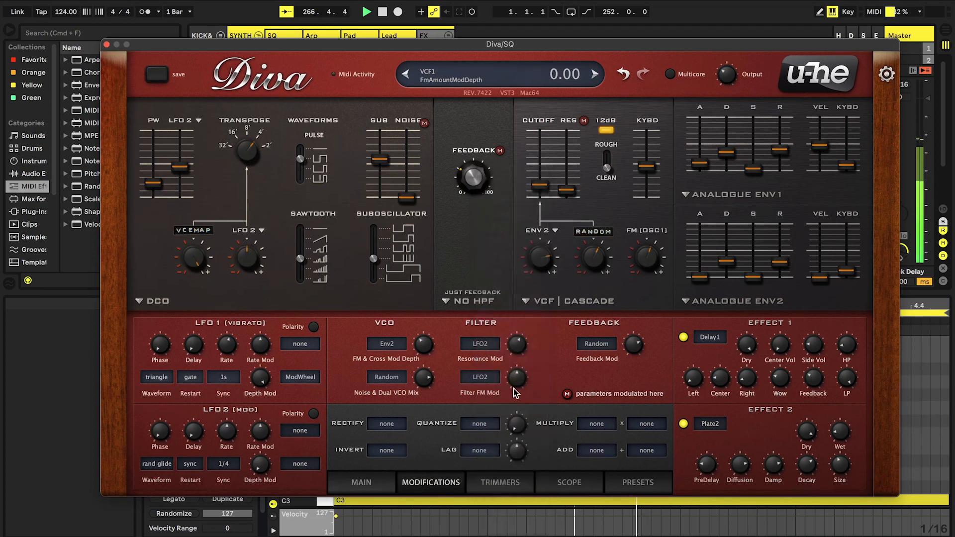
drag(516, 383, 506, 361)
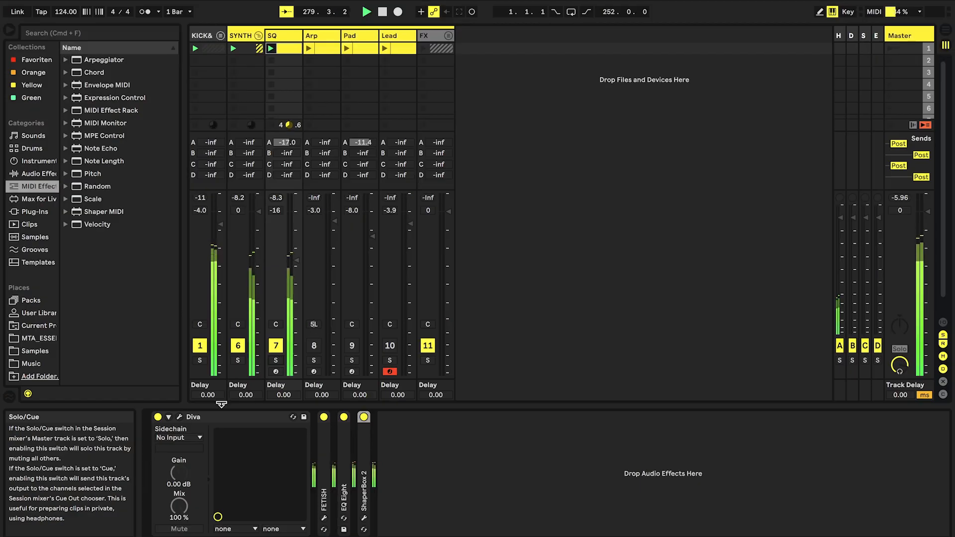
Reopen the SQ track's Diva and adjust its filter cutoff slightly
click(180, 416)
click(541, 187)
mouse_move(539, 188)
mouse_down()
mouse_move(540, 172)
mouse_move(541, 203)
mouse_move(538, 160)
mouse_move(546, 197)
mouse_move(546, 188)
mouse_up()
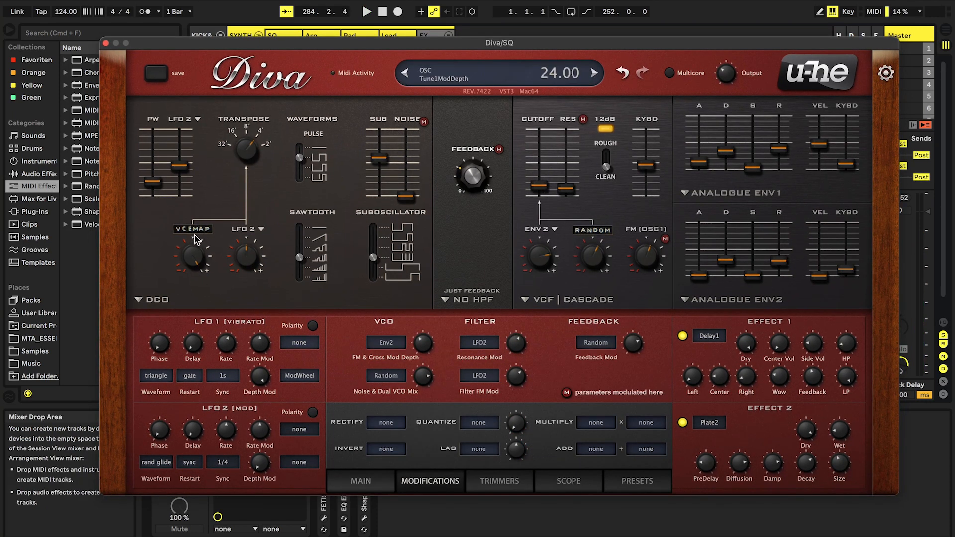
Close the SQ synth, unfold the kick and bass group, and play it back soloed
click(106, 43)
click(218, 35)
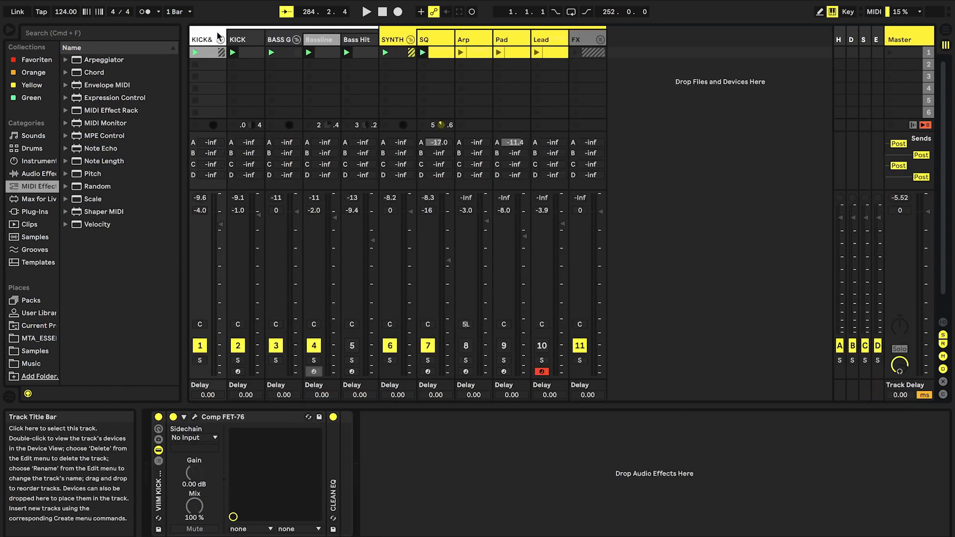
double_click(325, 54)
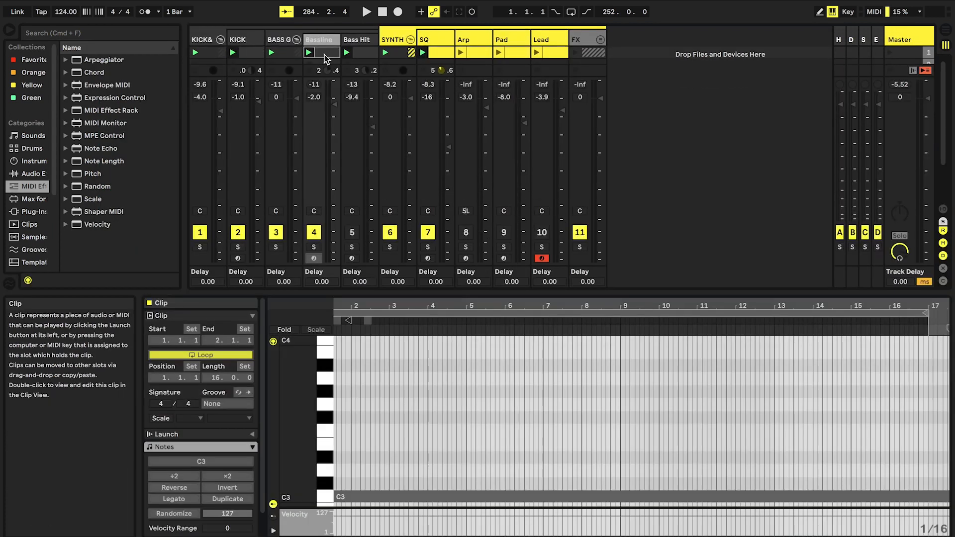
click(312, 40)
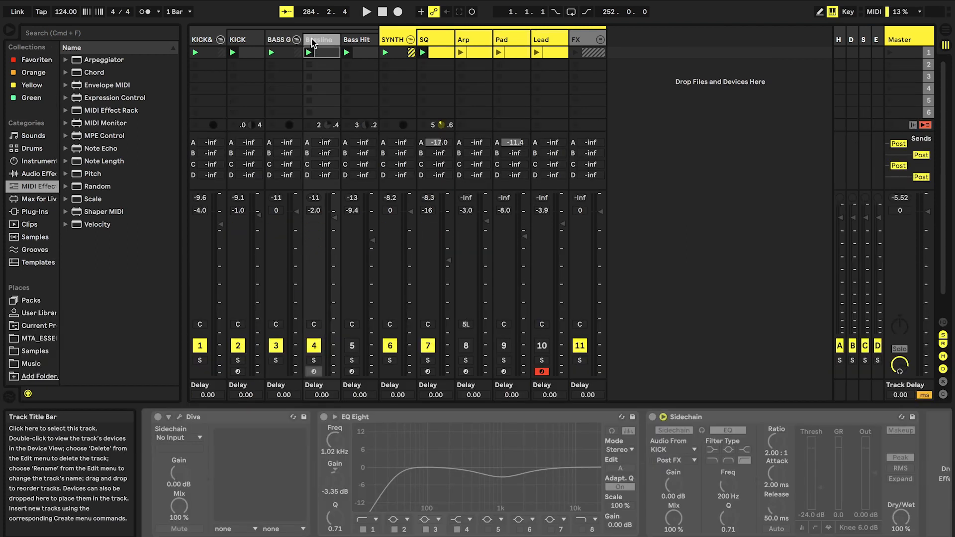
click(200, 361)
key(space)
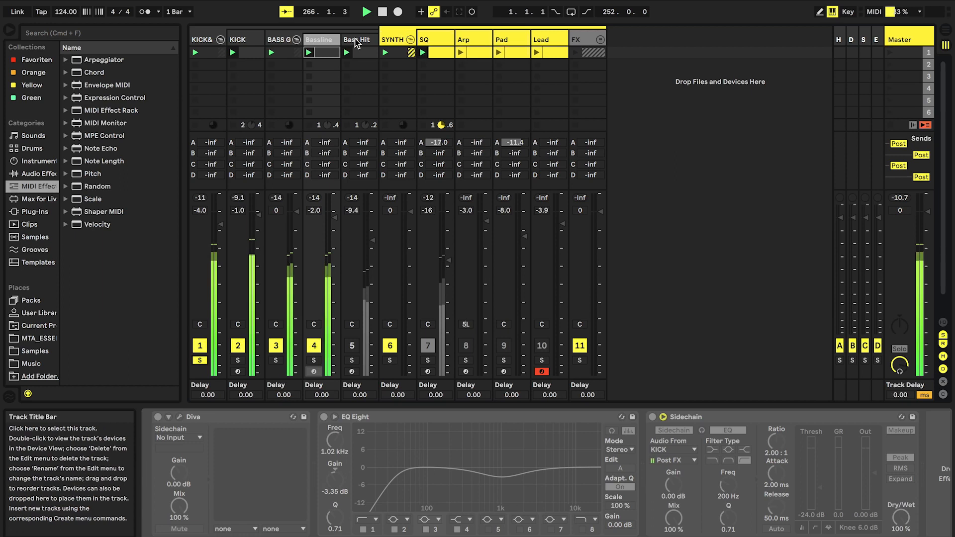
Unfreeze the Bassline track and open its Diva instrument
right_click(319, 41)
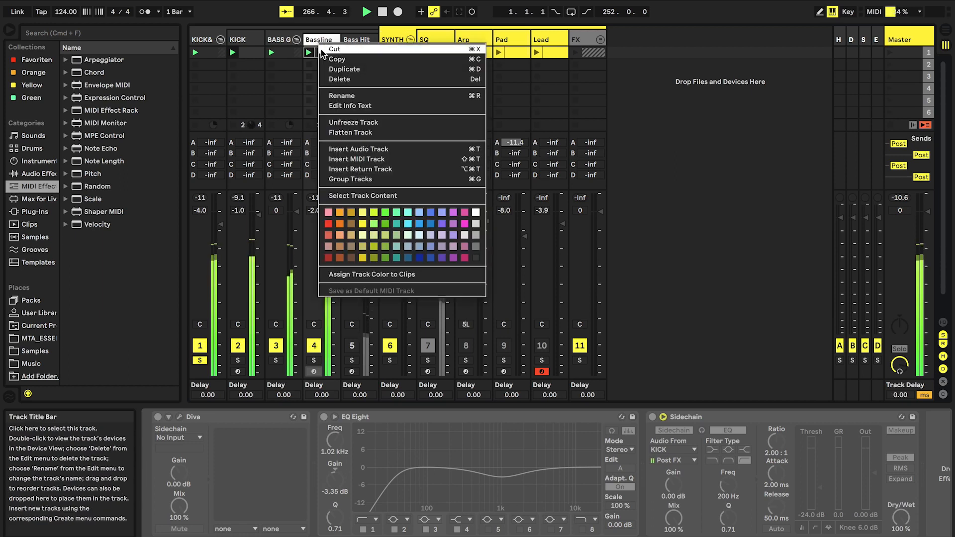
click(351, 123)
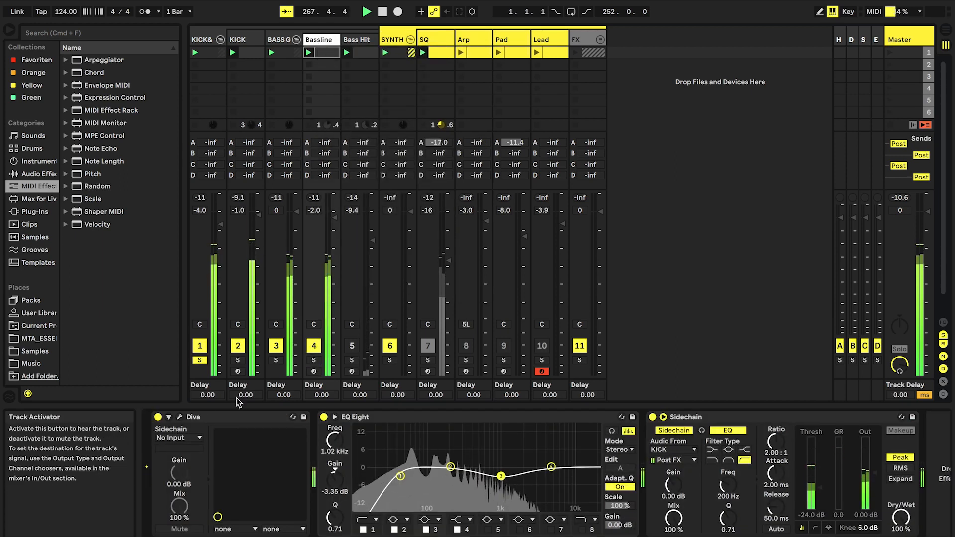
click(179, 417)
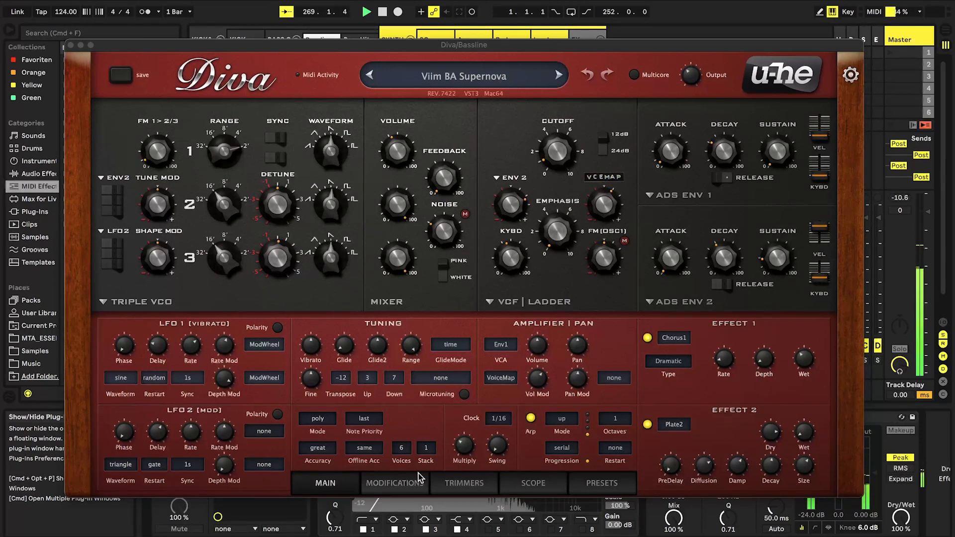
Raise the VoiceMap modulation depth on the Bassline patch's filter cutoff and check its modulation and trimmer settings
click(397, 483)
click(448, 482)
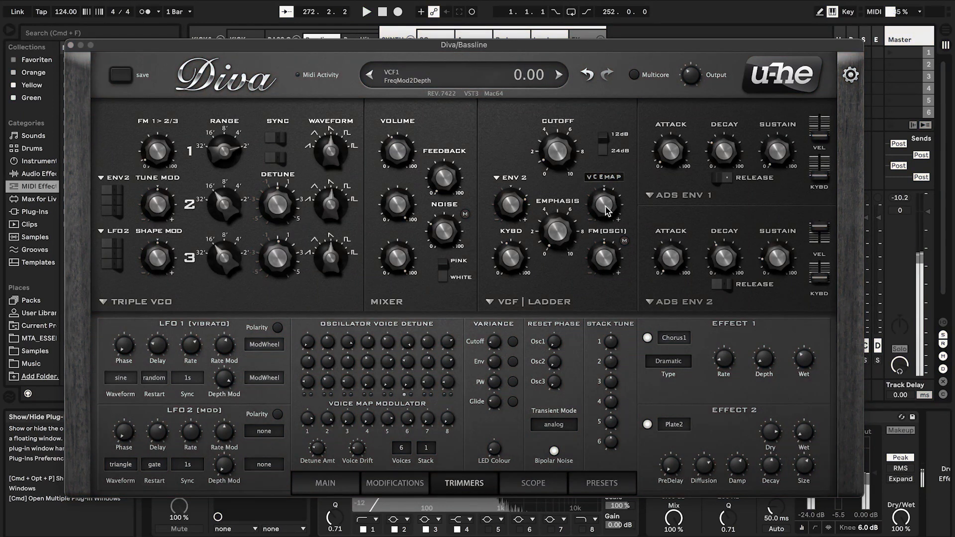
drag(605, 210, 597, 199)
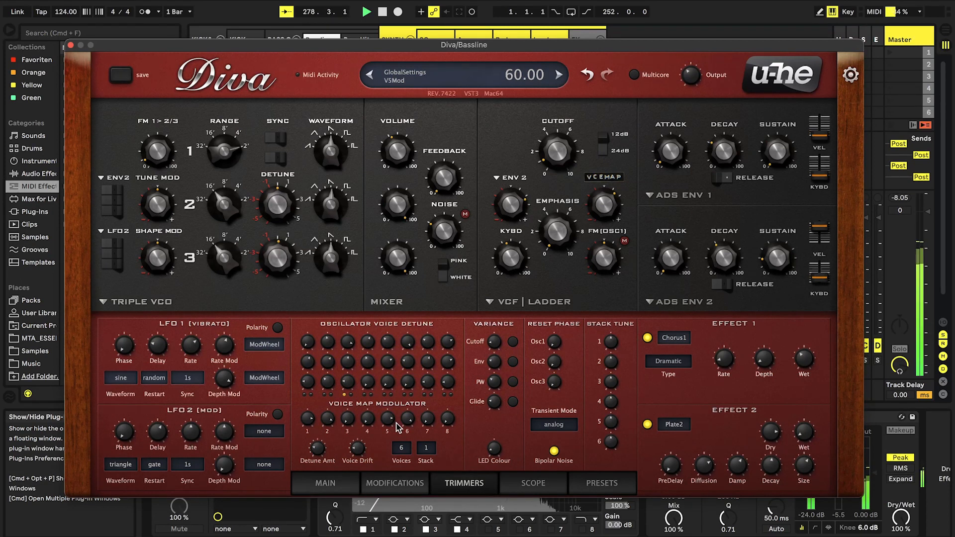
click(326, 483)
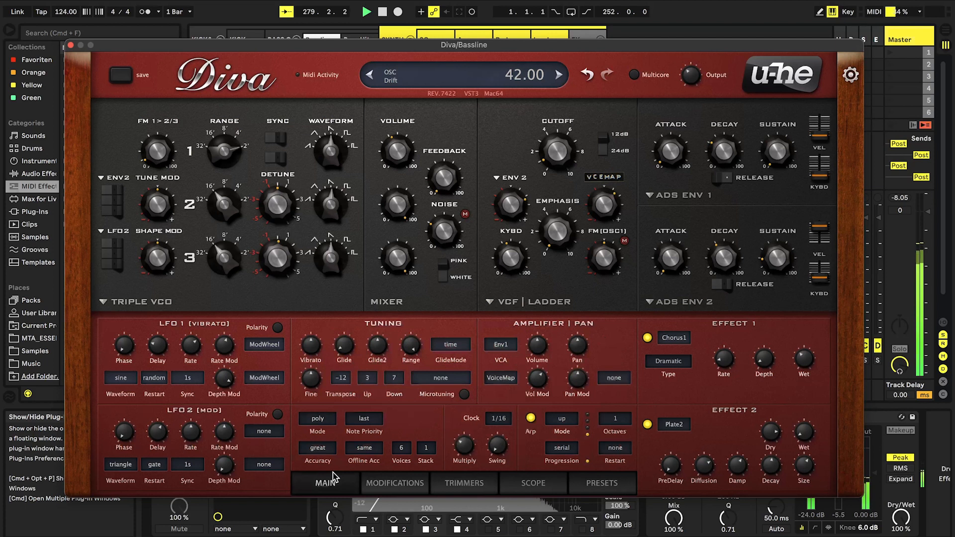
click(379, 482)
click(457, 483)
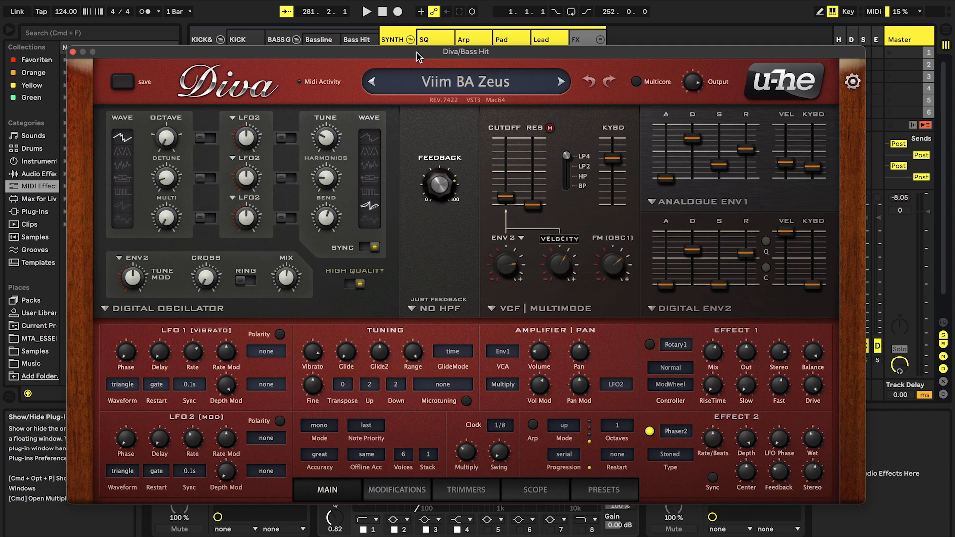
Audition the Bass Hit patch and set its voice stack to 2
key(space)
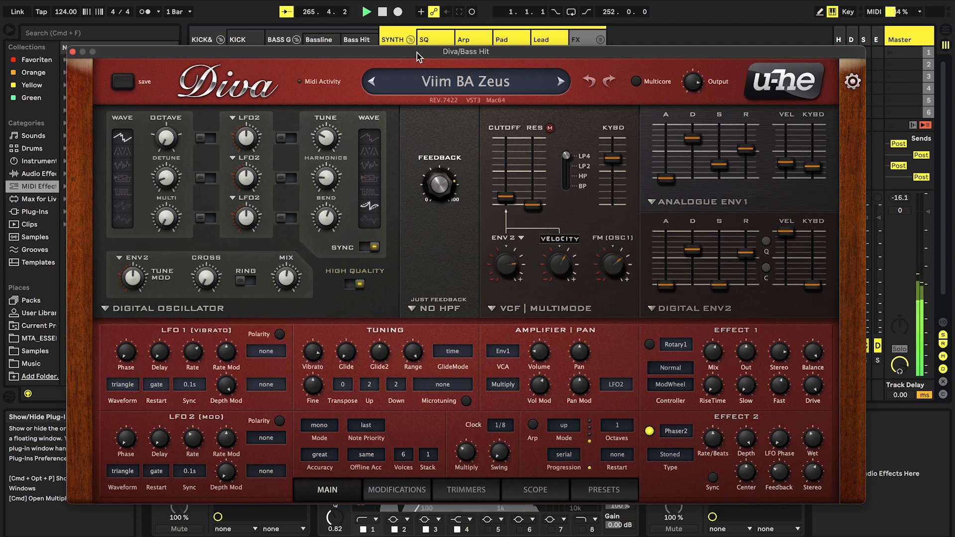
key(space)
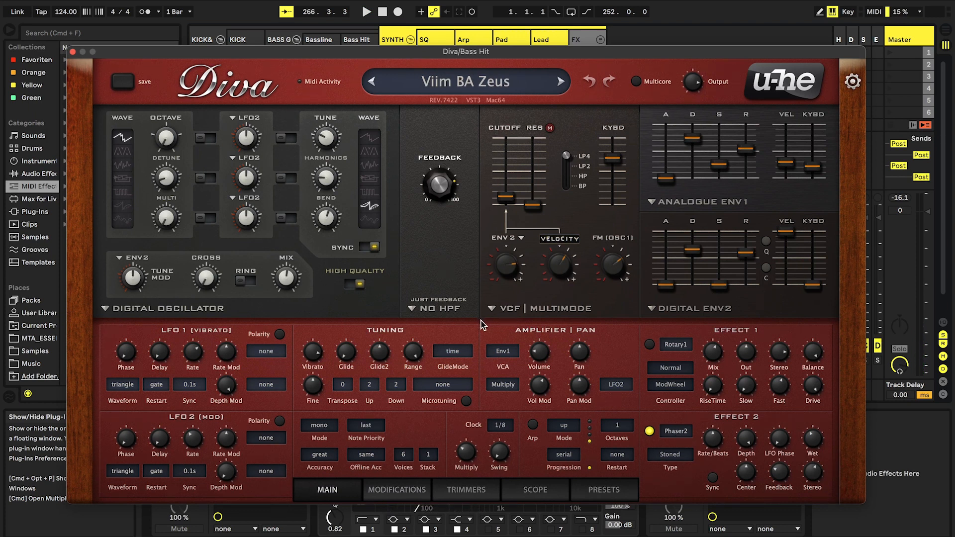
click(426, 455)
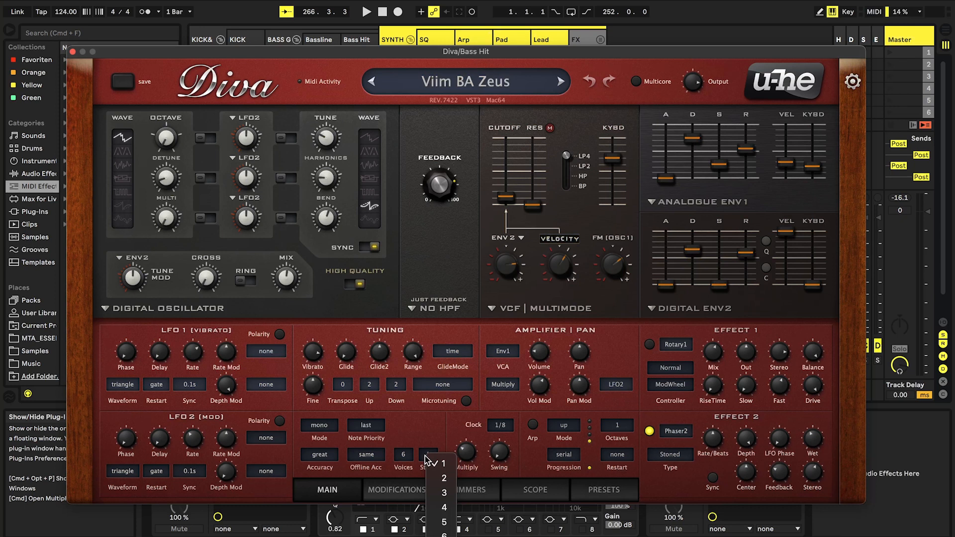
click(443, 478)
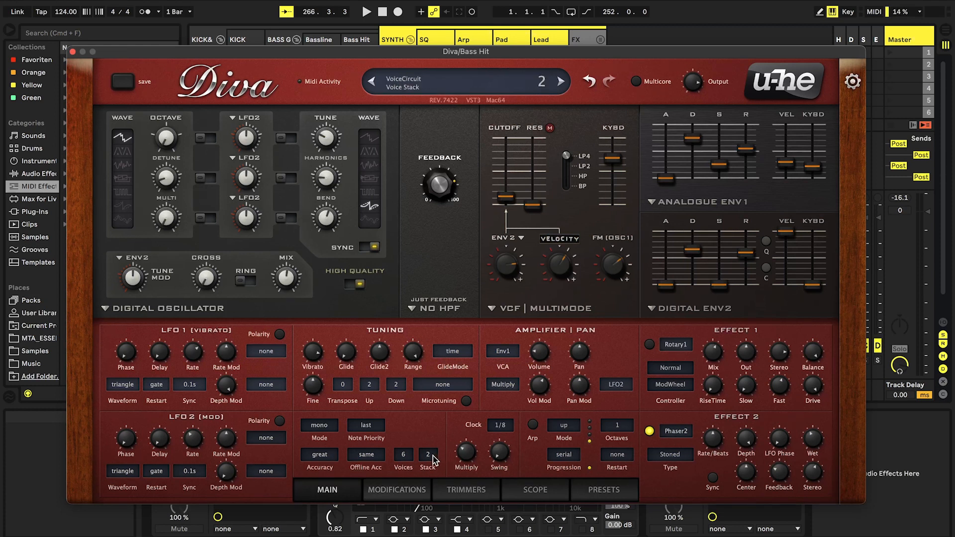
Assign VoiceMap as the Bass Hit patch's pan modulation source and set the number of voices to 2
click(613, 385)
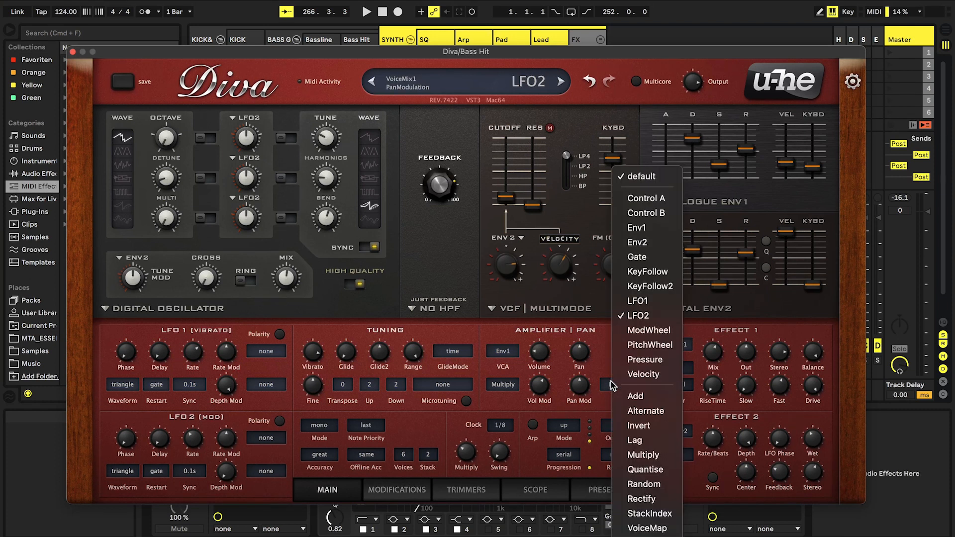
click(647, 528)
click(445, 482)
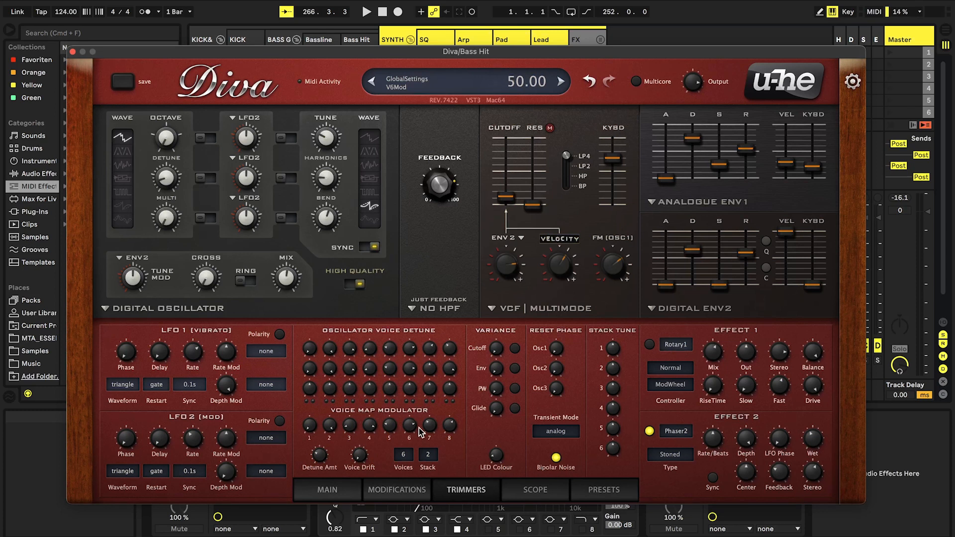
click(404, 455)
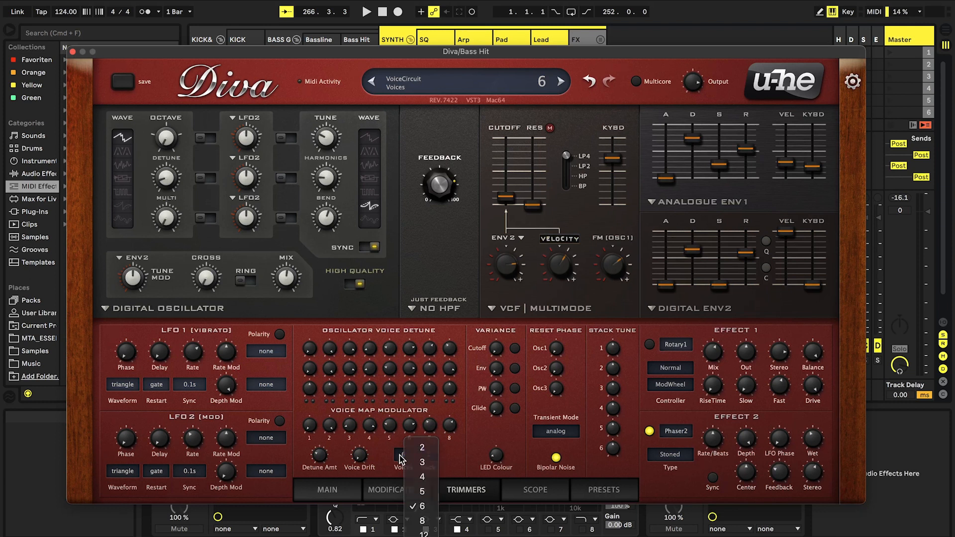
click(413, 447)
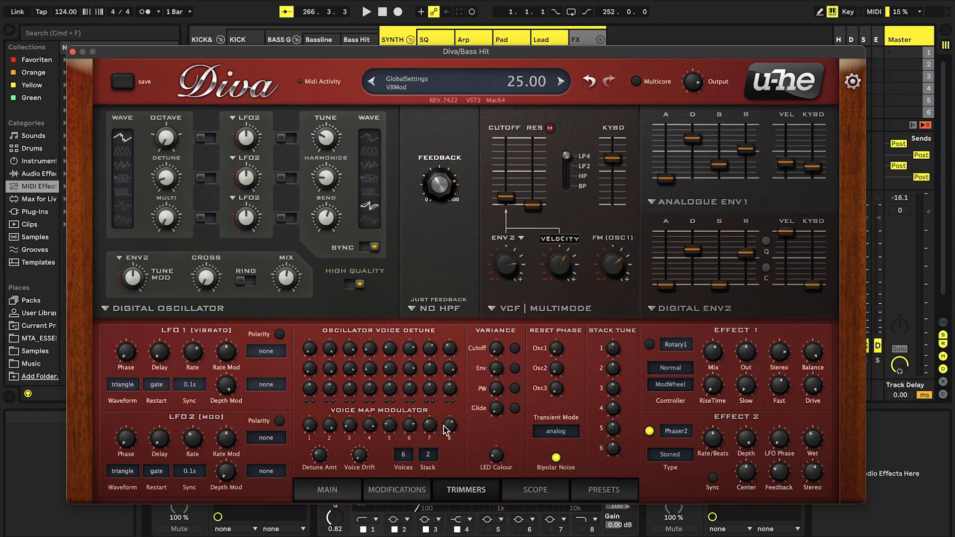
click(403, 454)
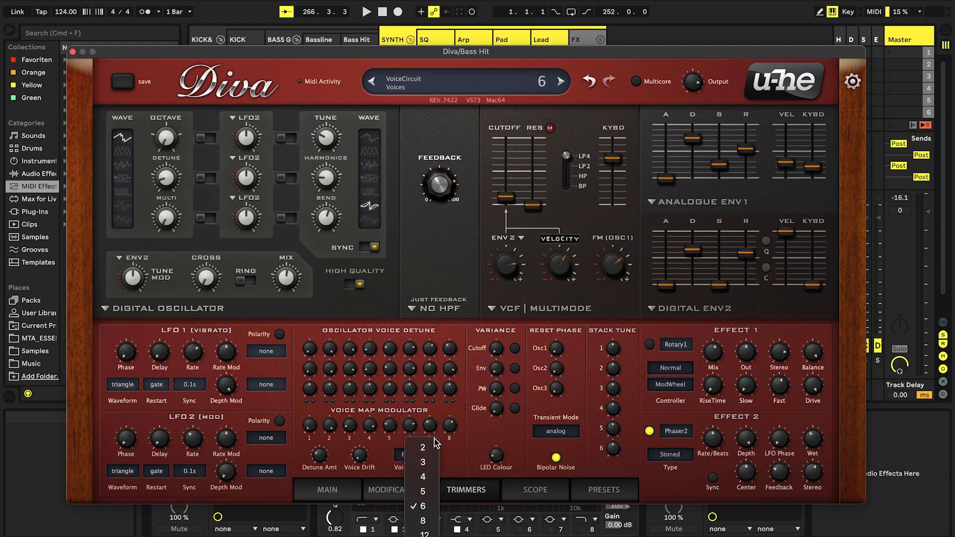
click(431, 446)
Set the pan modulation depth to 80 and listen to the panned bass hit
click(328, 489)
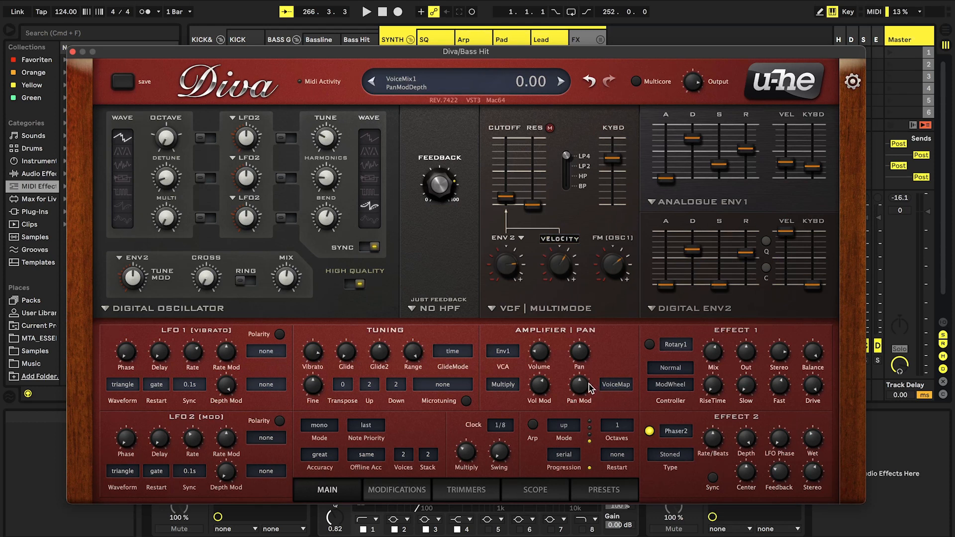
key(space)
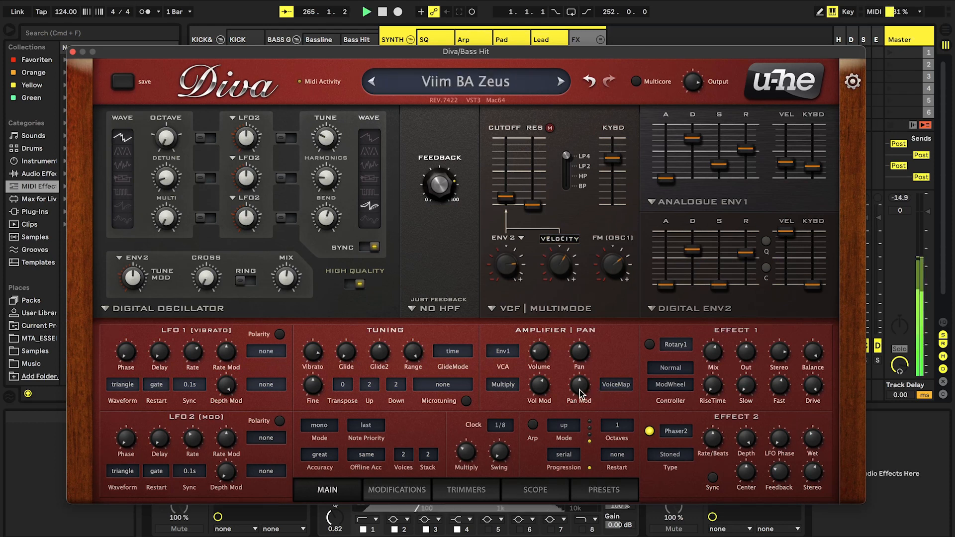
key(space)
drag(579, 395, 571, 362)
key(space)
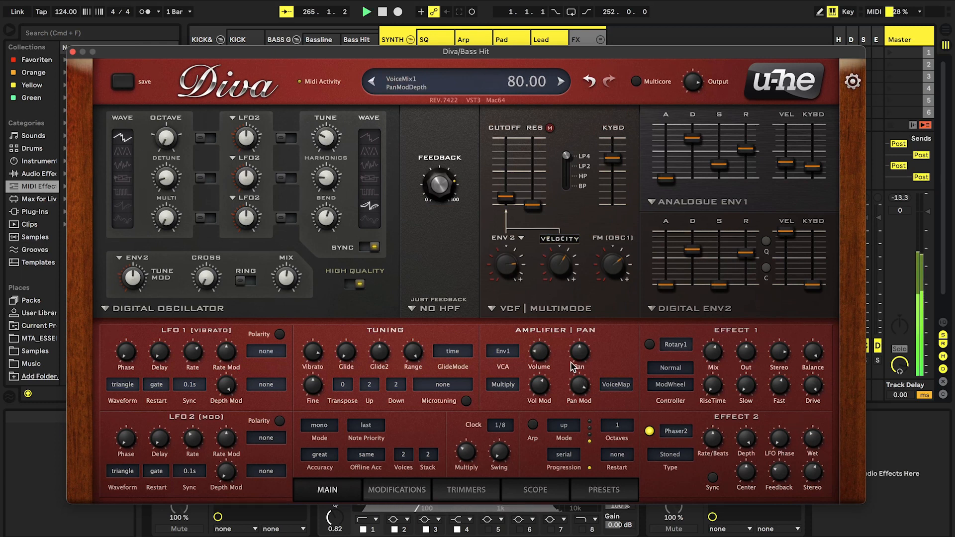
scroll(580, 386, down, 7)
scroll(581, 386, up, 4)
key(space)
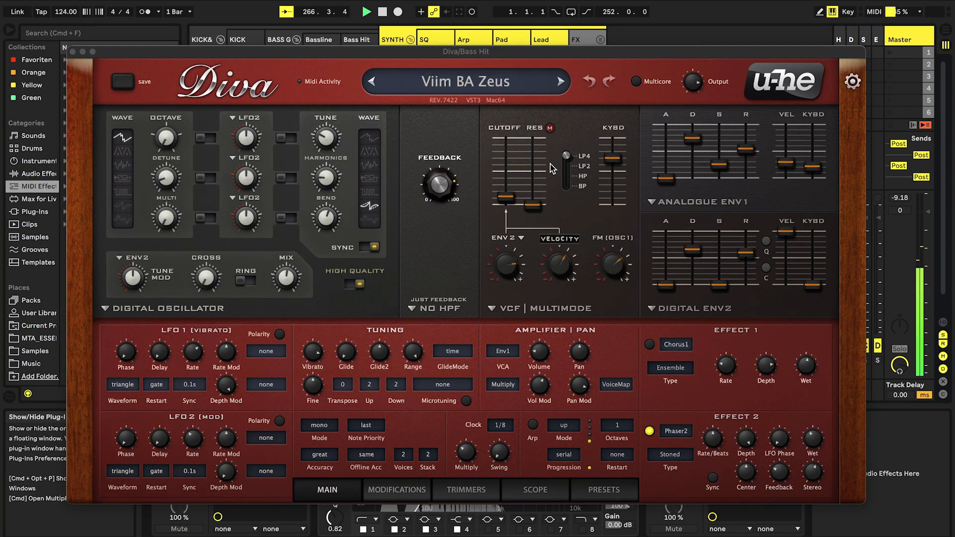
key(space)
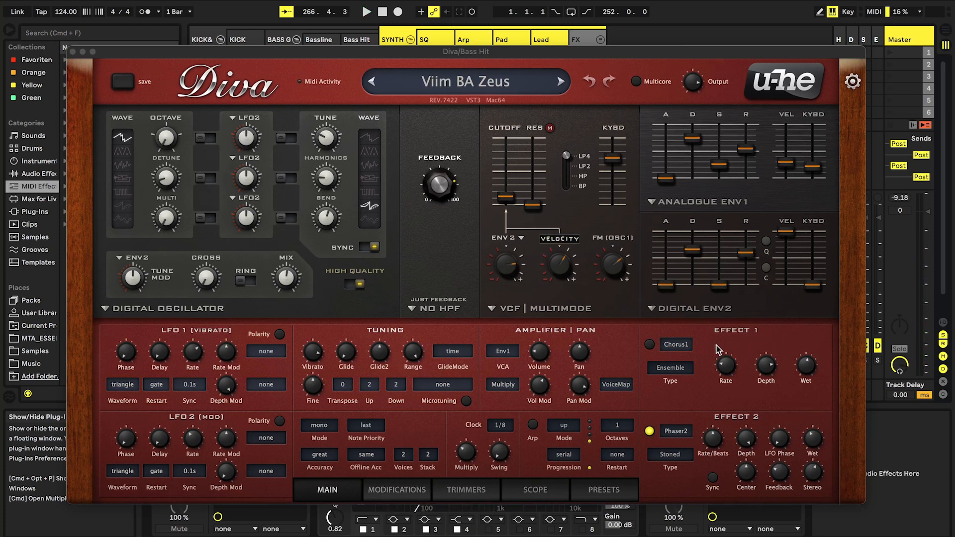
Set Effect 1 to Rotary1, switch it on and audition it briefly
click(682, 345)
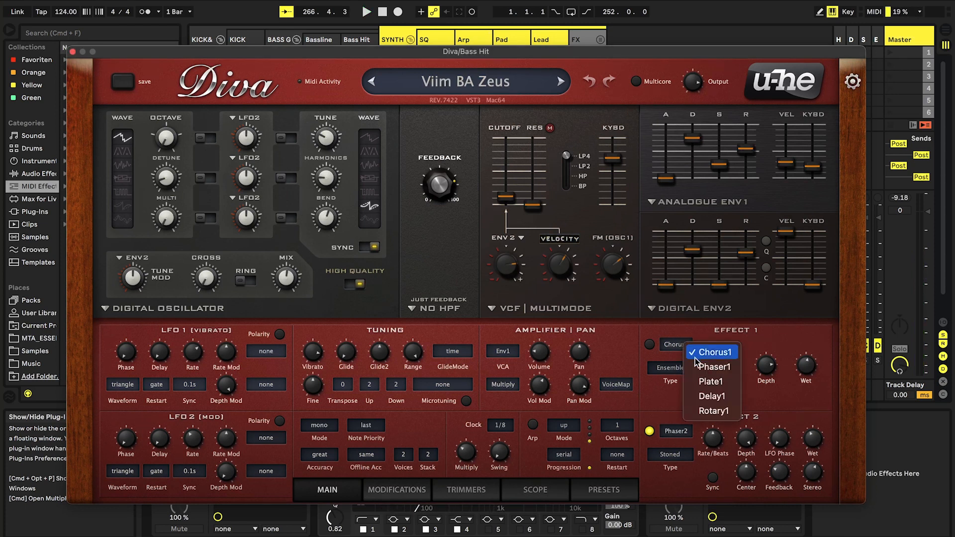
click(724, 411)
click(648, 344)
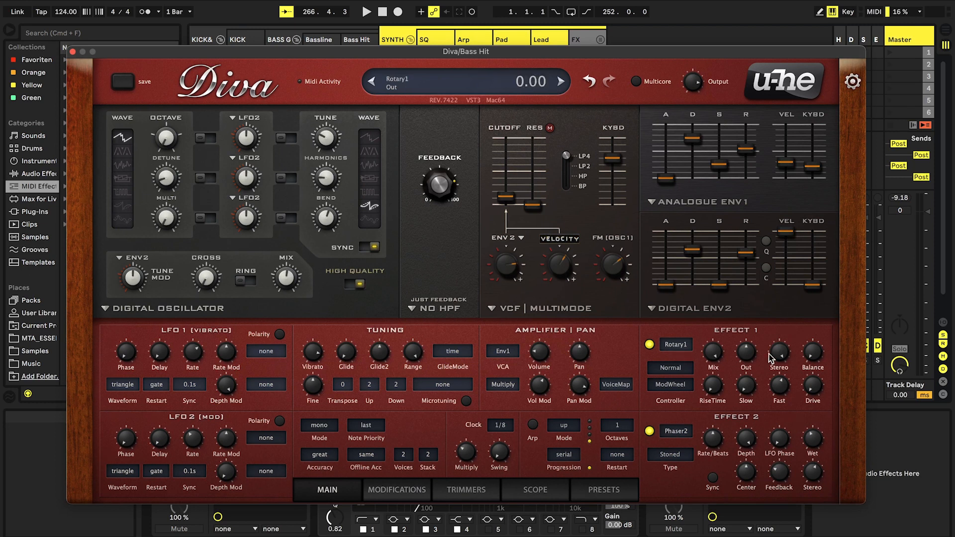
key(space)
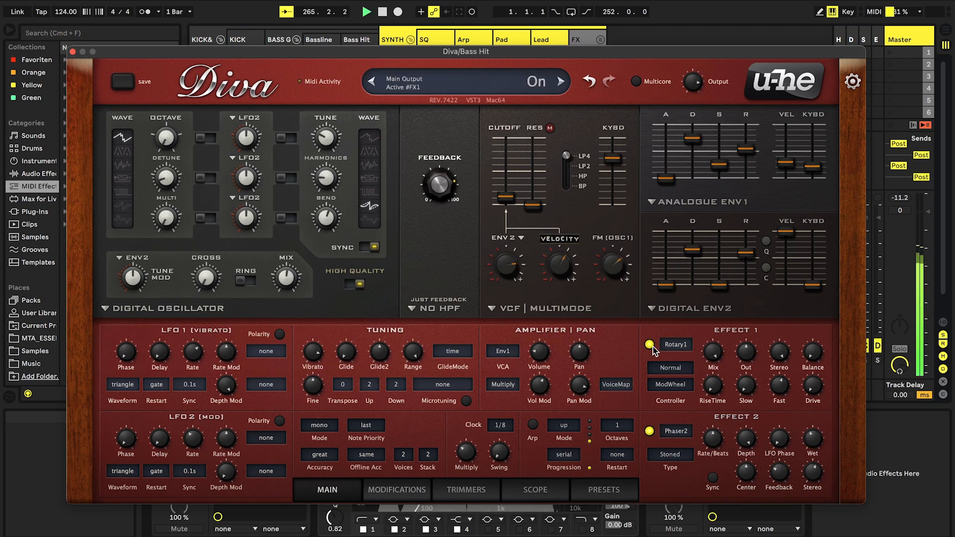
key(space)
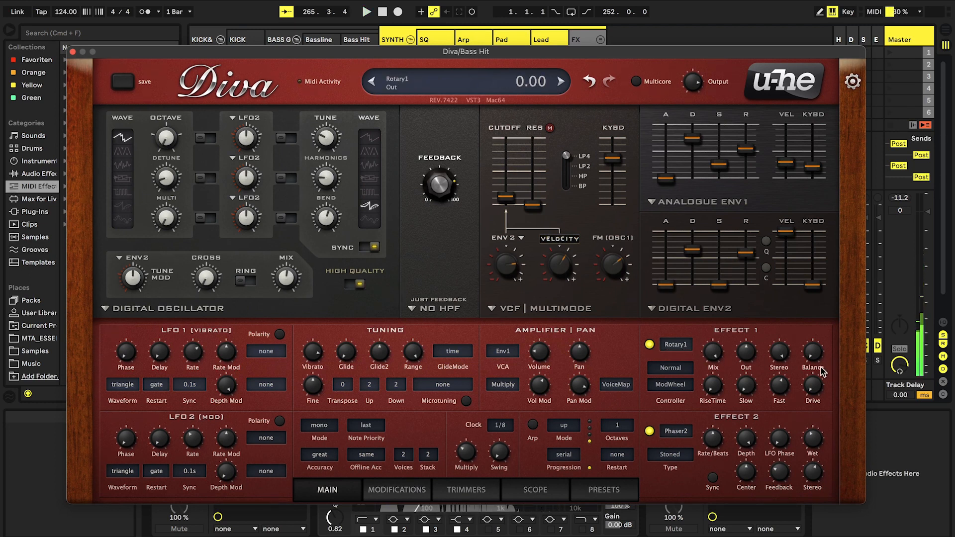
Set the Rotary1 effect's stereo to 61.50, raise its drive and set balance to 100, auditioning the result
drag(779, 357, 791, 409)
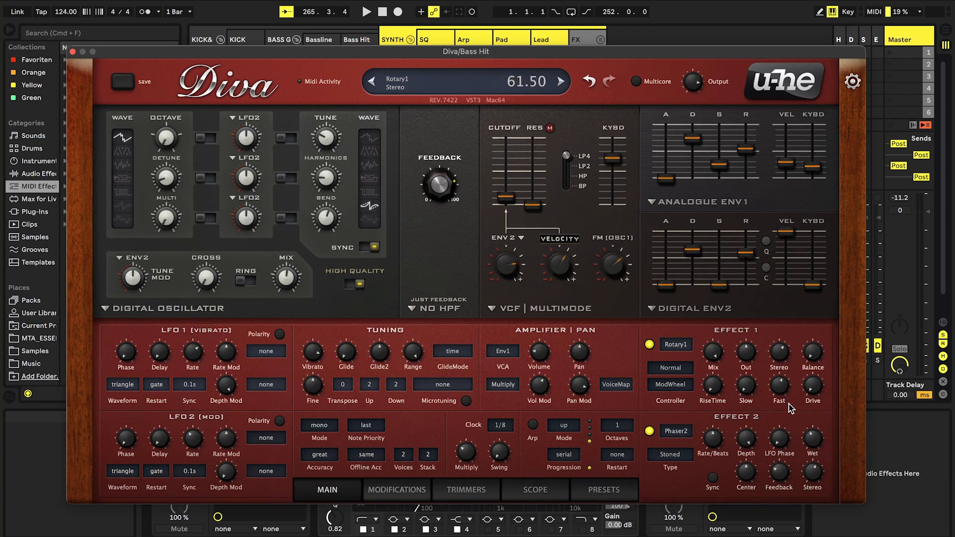
drag(815, 393, 785, 246)
drag(816, 360, 803, 299)
drag(809, 354, 793, 283)
key(space)
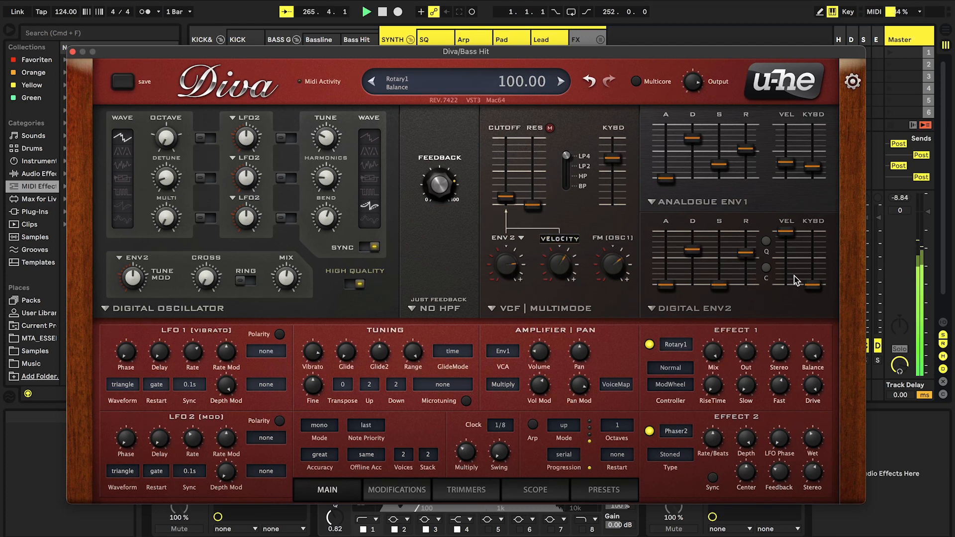
Play the bass hit and compare its sound with the Rotary1 effect switched off and on
drag(783, 359, 797, 415)
key(space)
key(space)
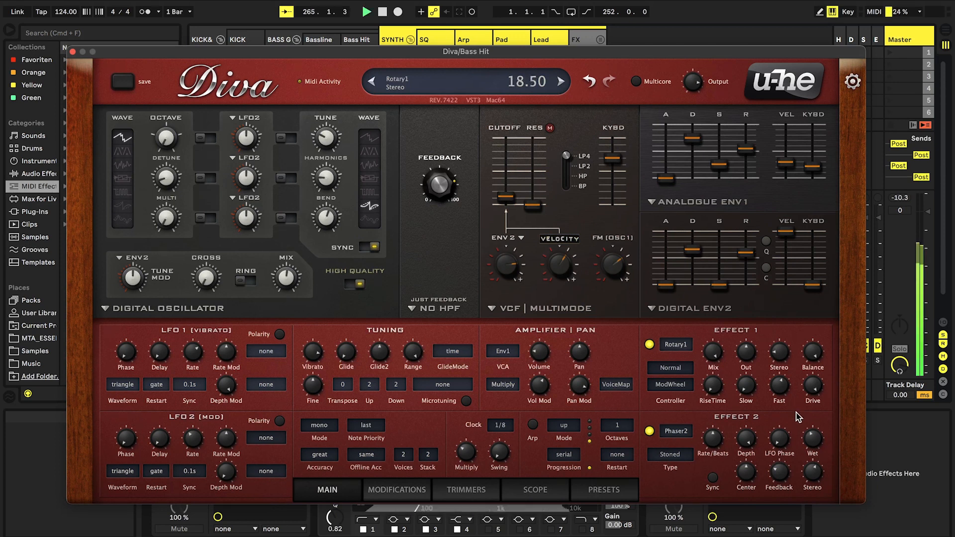
click(650, 345)
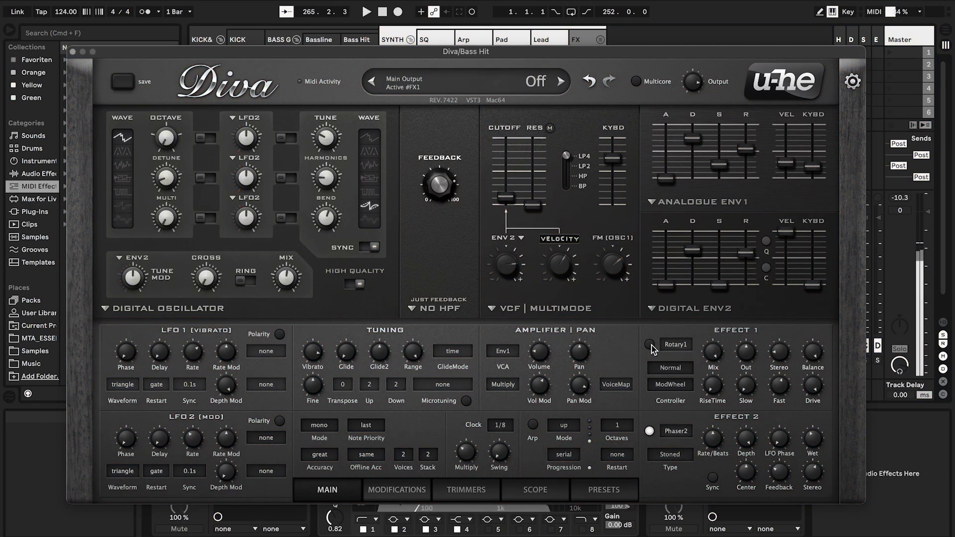
click(650, 344)
Set Rotary1's fast speed to 57.00 and compare the bass hit with the effect off and on
drag(777, 357, 785, 387)
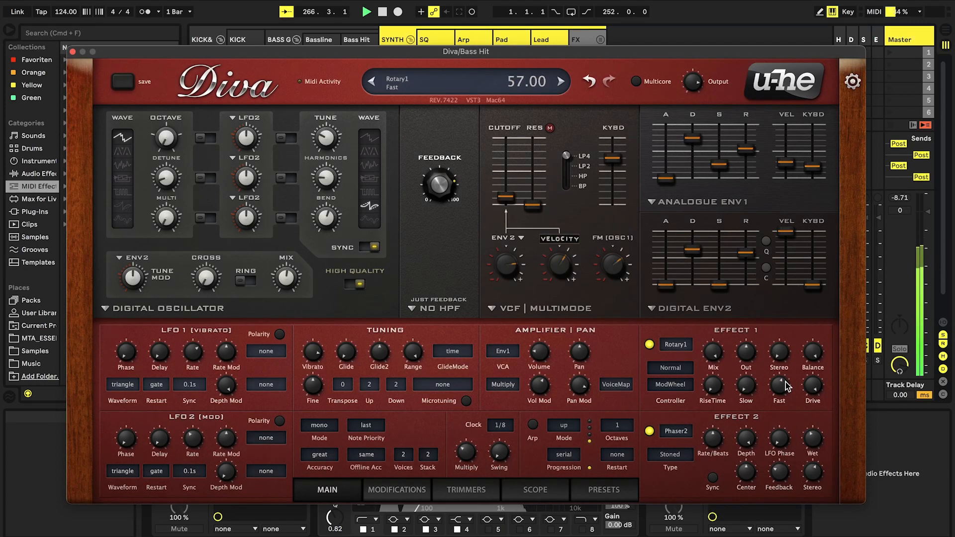
click(650, 345)
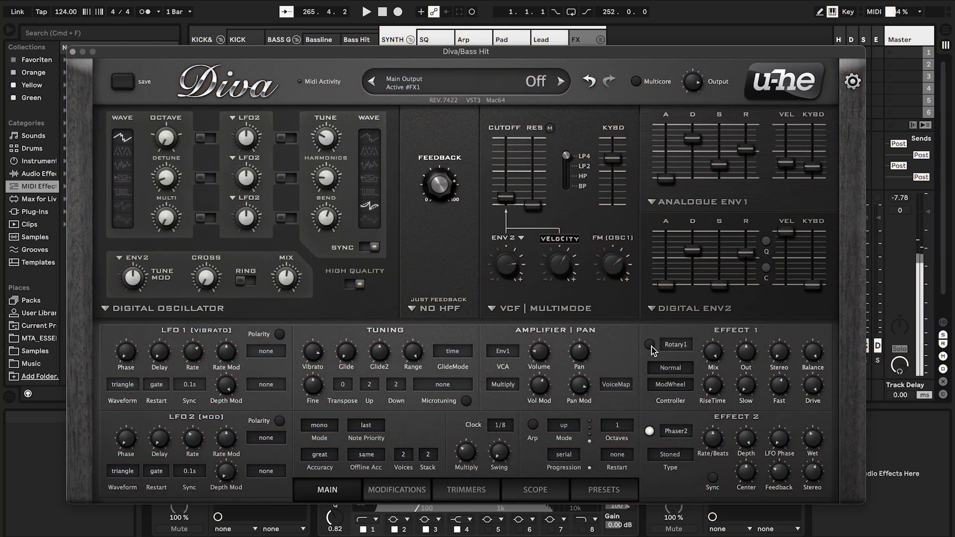
click(650, 345)
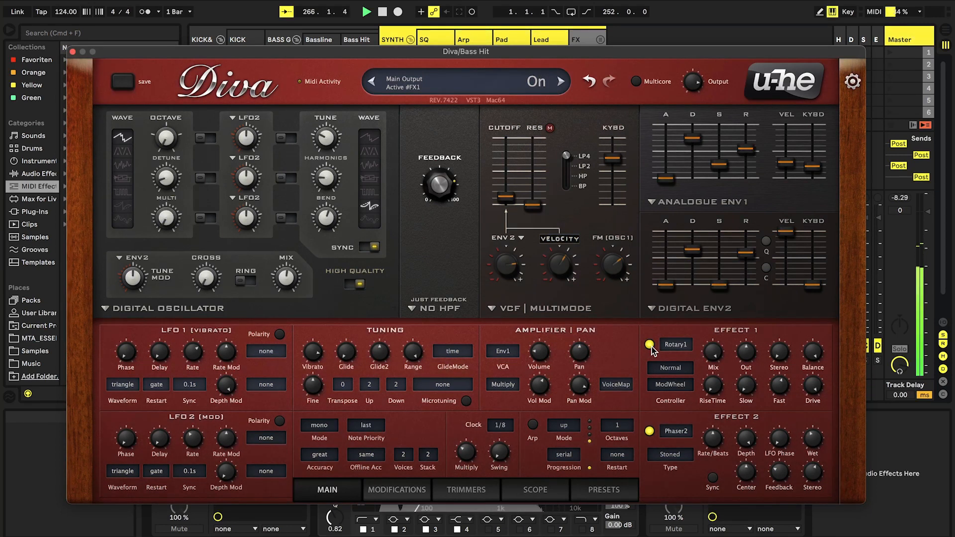
key(space)
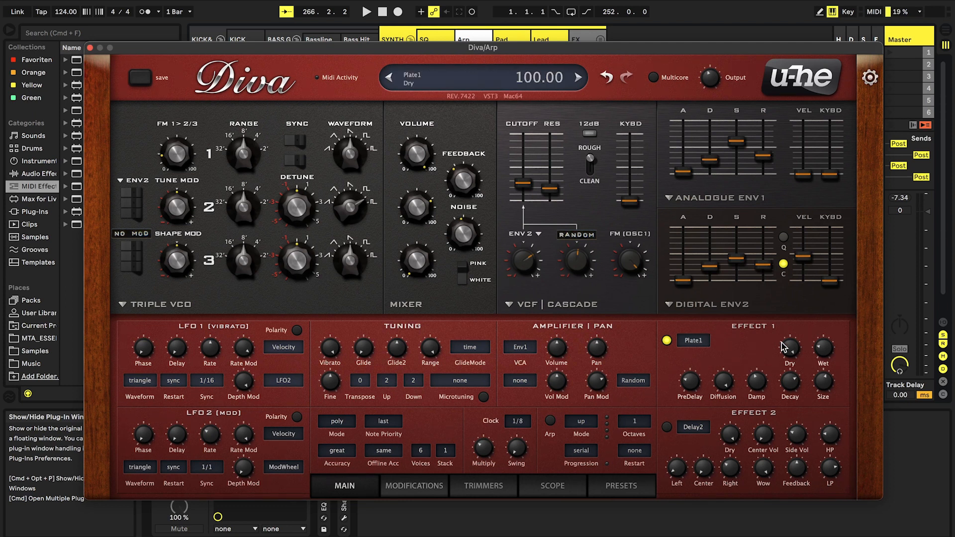
Play the Arp patch and compare its sound with the Plate1 reverb off and on
key(space)
click(667, 341)
click(666, 341)
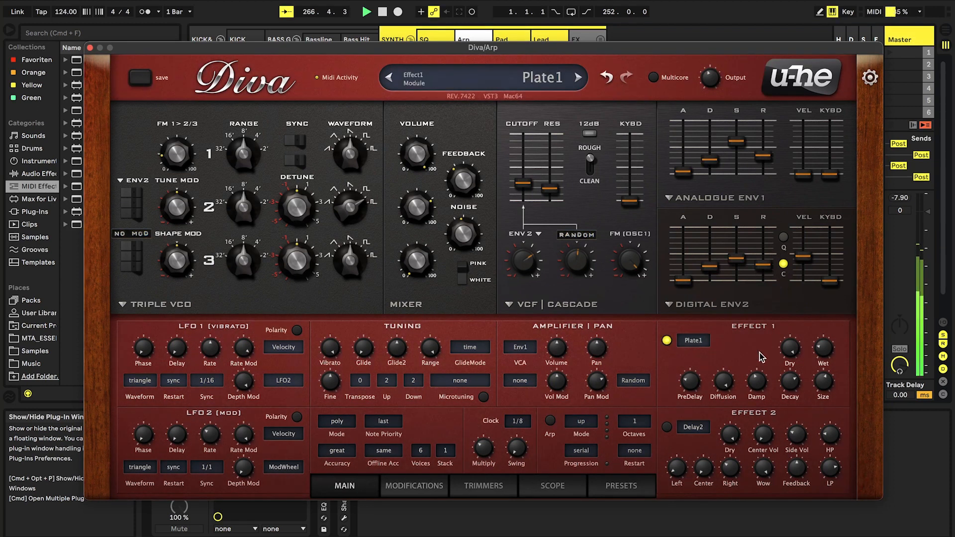
key(space)
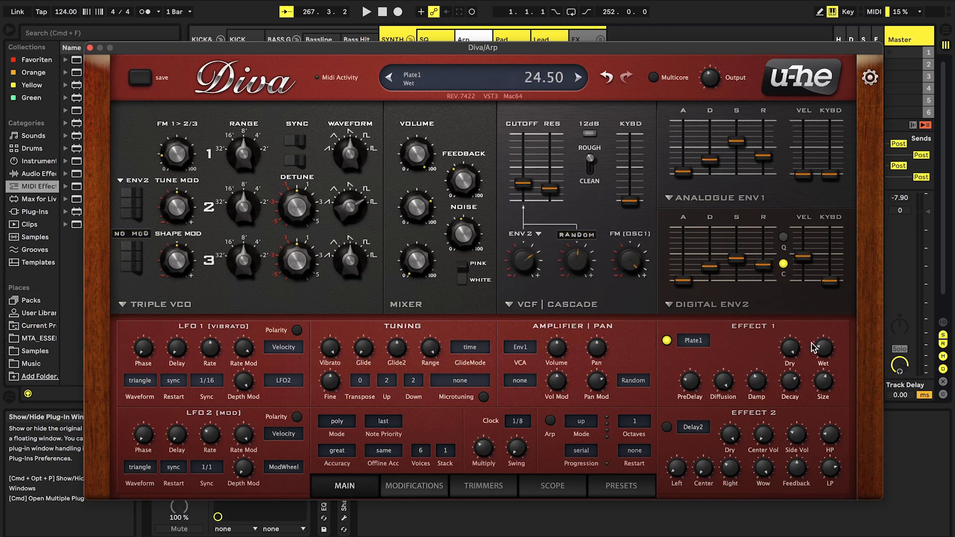
Adjust the Arp patch's Plate1 damping and set its diffusion to 6.50 while auditioning the reverb
drag(762, 388, 750, 327)
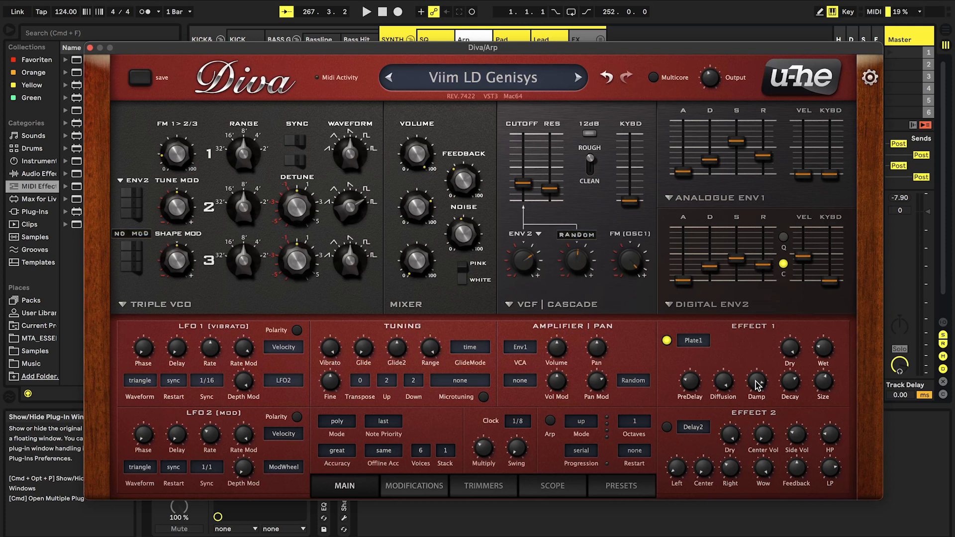
drag(756, 385, 761, 415)
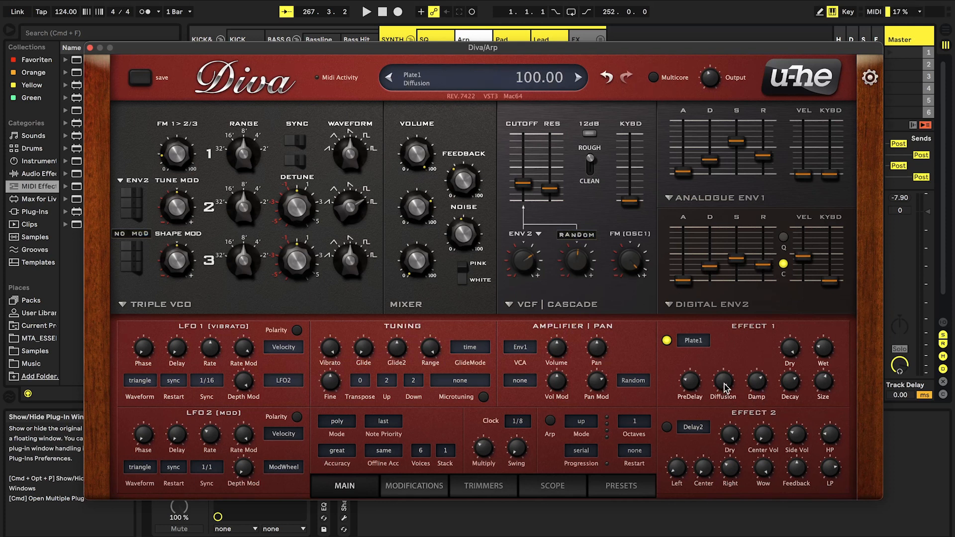
mouse_move(725, 386)
mouse_down()
mouse_move(728, 400)
mouse_move(726, 389)
mouse_up()
mouse_move(721, 386)
key(space)
drag(721, 385, 729, 503)
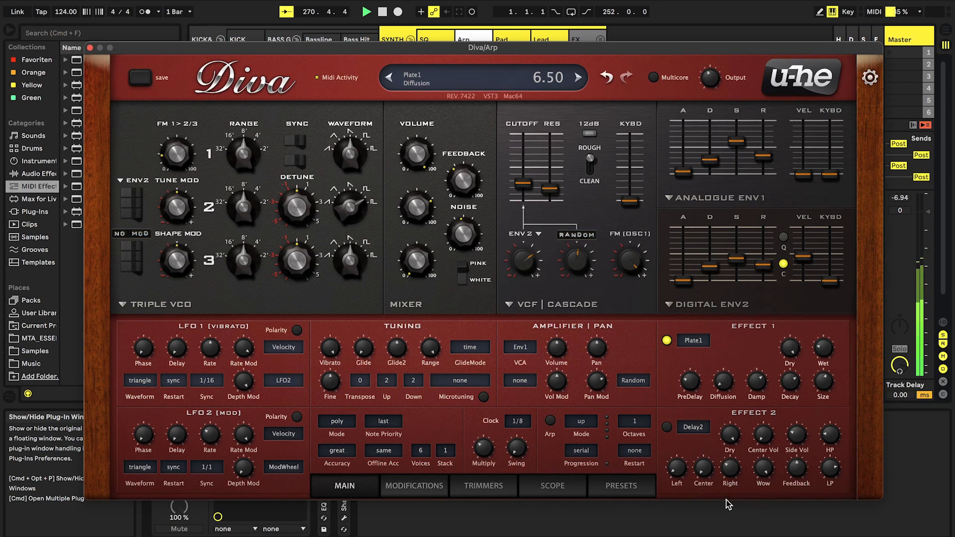
Adjust the Arp patch's filter cutoff slightly and compare the sound with Plate1 off and on
mouse_move(523, 184)
mouse_down()
mouse_move(527, 162)
mouse_move(534, 195)
mouse_up()
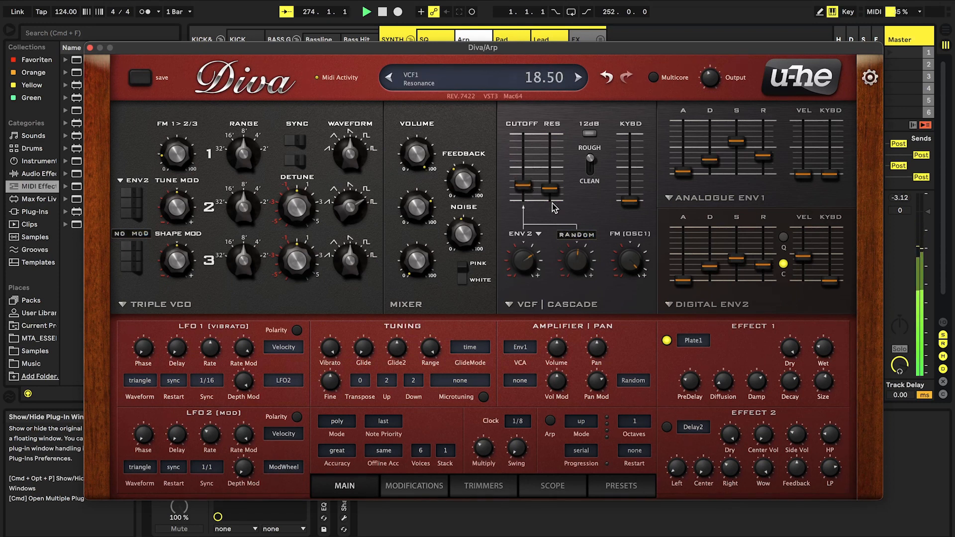
click(667, 340)
click(666, 340)
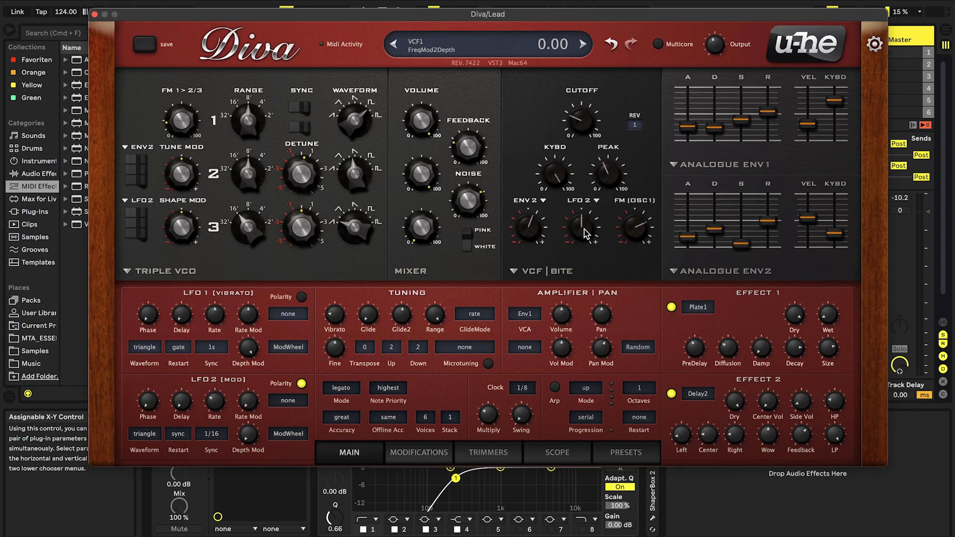
Raise the LFO 2 modulation depth on the Lead patch's filter cutoff, checking LFO 2's waveform and sync options
click(590, 202)
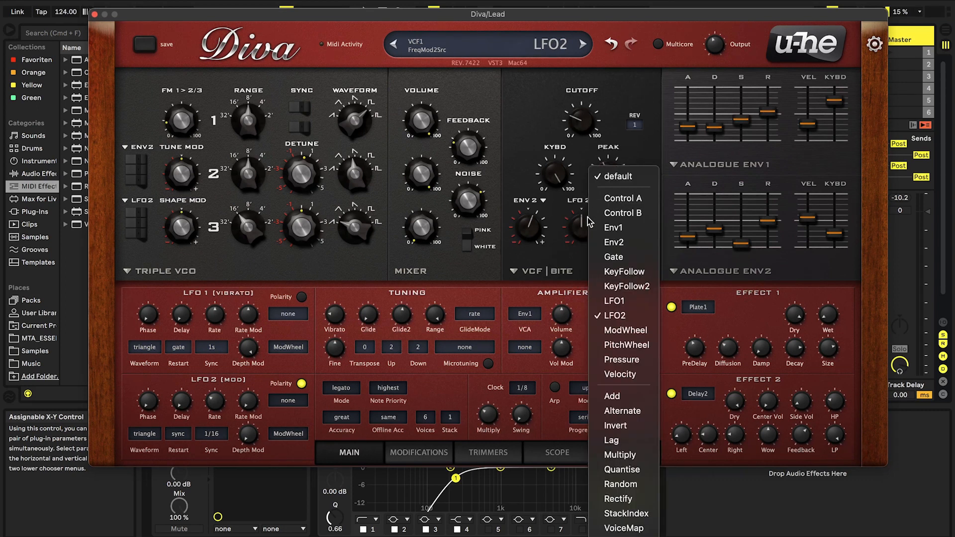
click(578, 235)
drag(578, 235, 577, 230)
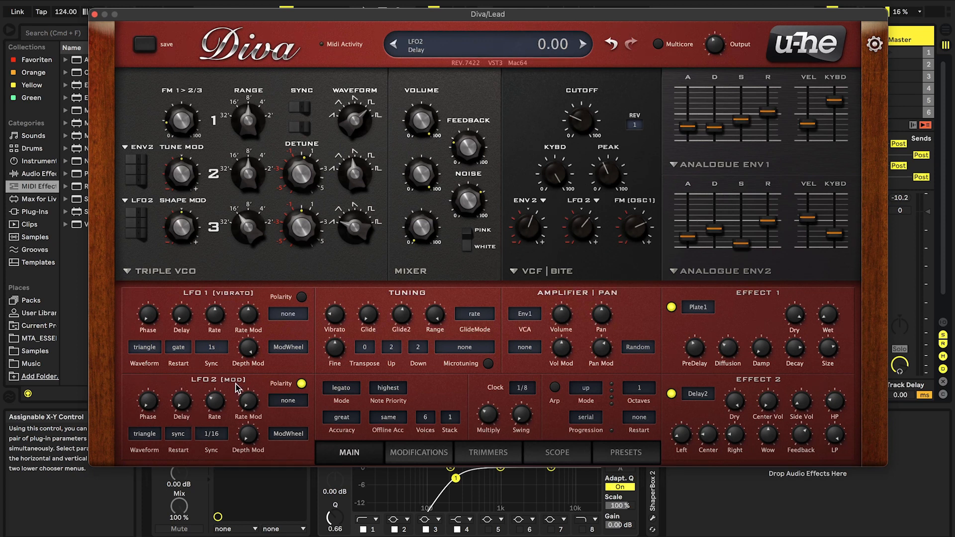
click(144, 434)
click(145, 434)
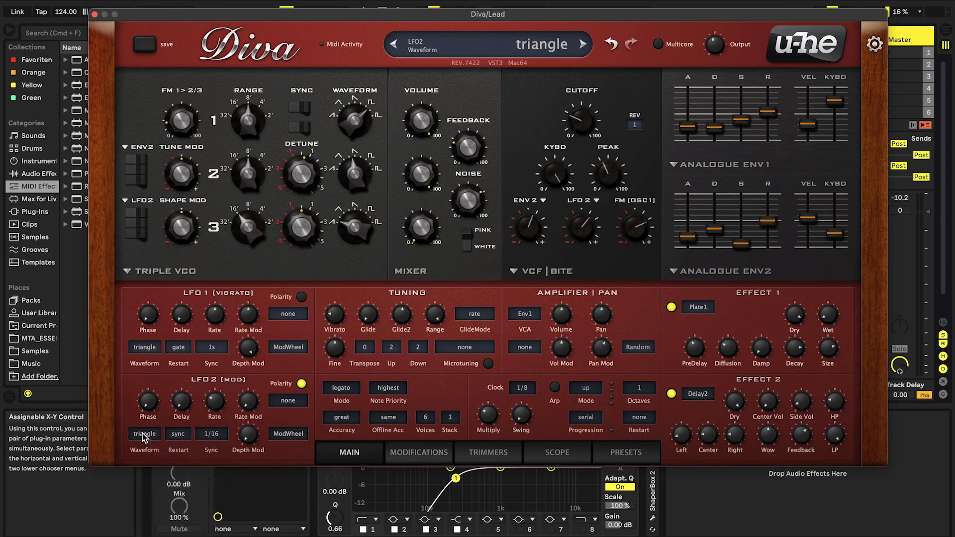
click(215, 437)
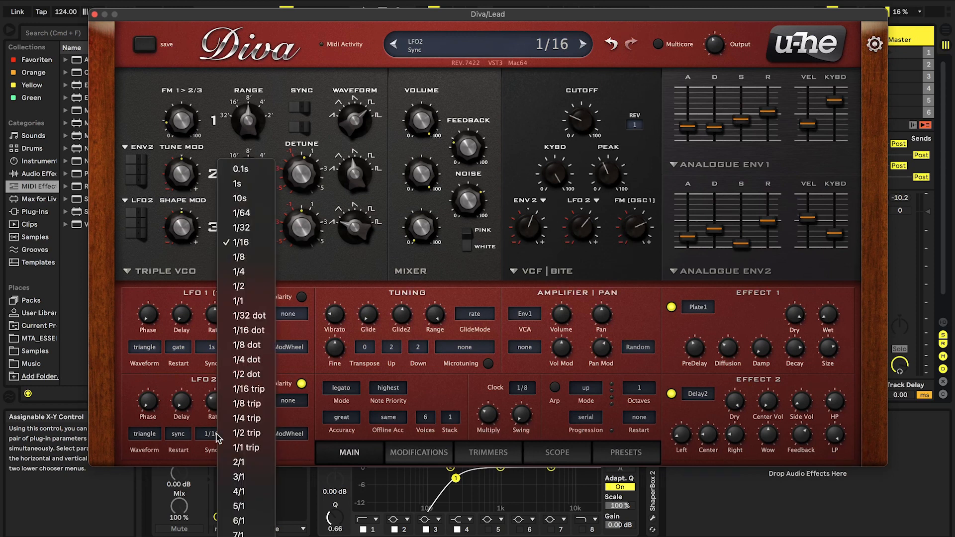
click(209, 438)
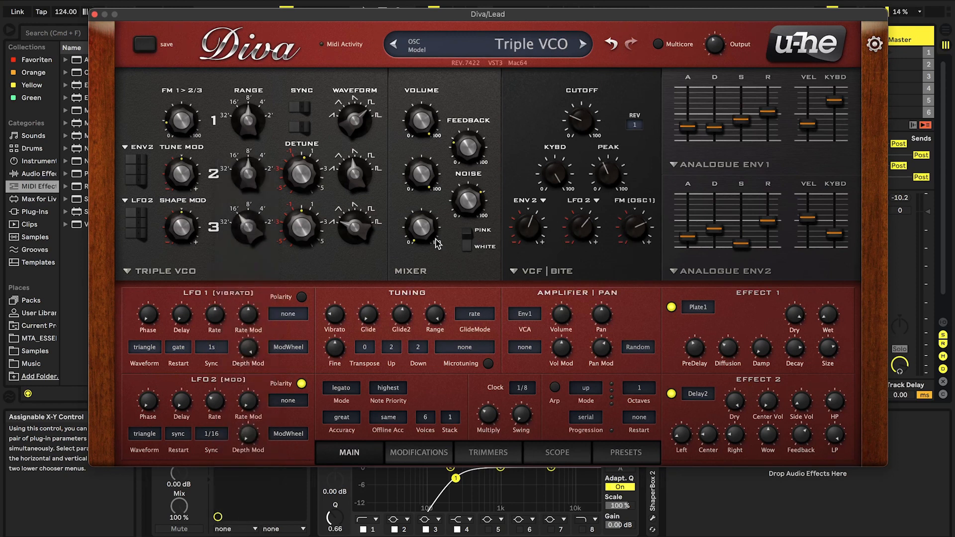
double_click(583, 228)
drag(587, 239, 581, 230)
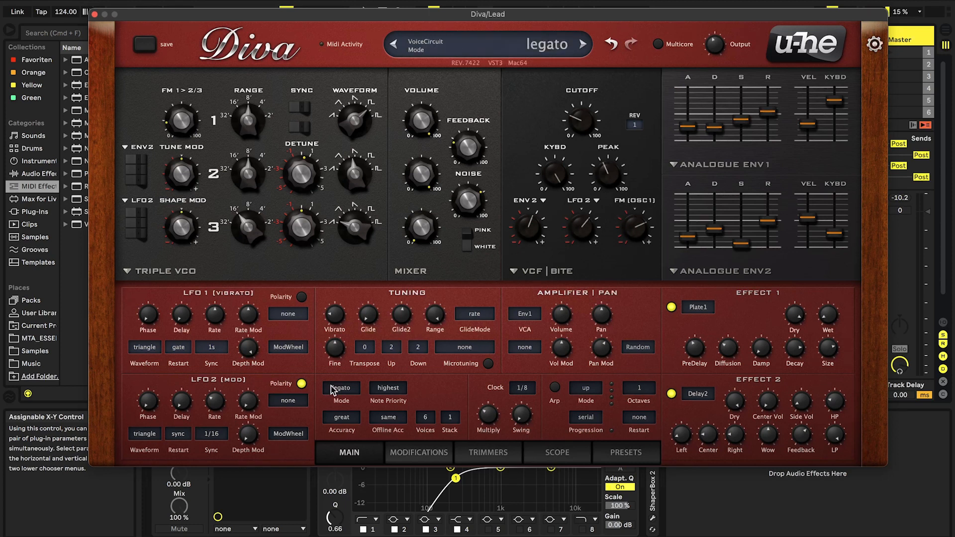
Assign KeyFollow as the Lead patch's LFO 2 rate modulation source and close the plug-in window
click(281, 400)
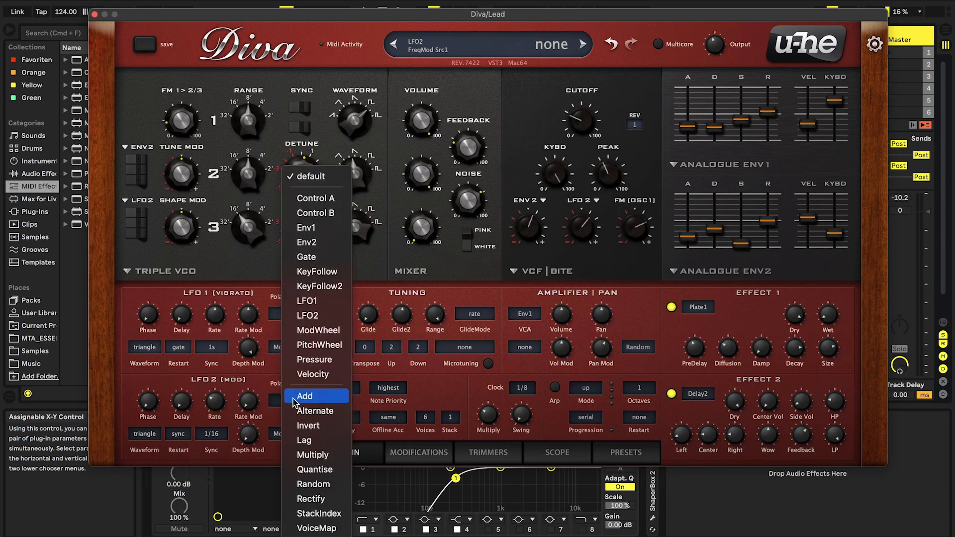
click(300, 272)
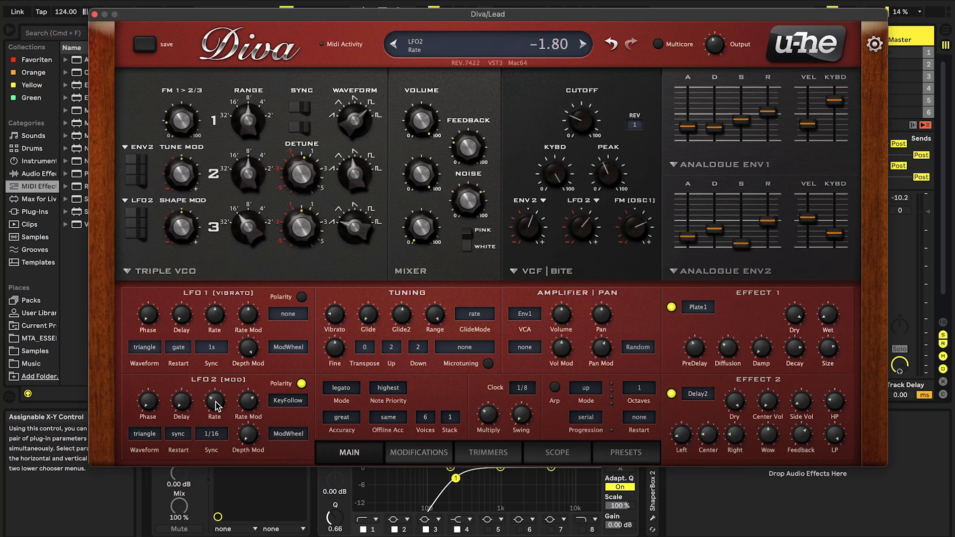
key(super+w)
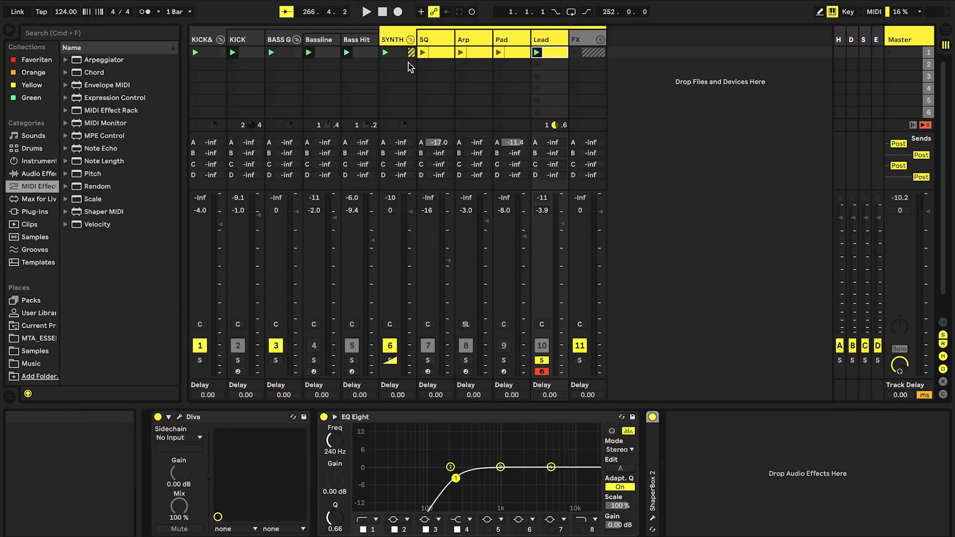
Open the Lead track's MIDI clip and examine the pitch range of its notes
double_click(554, 53)
click(284, 329)
scroll(373, 433, down, 2)
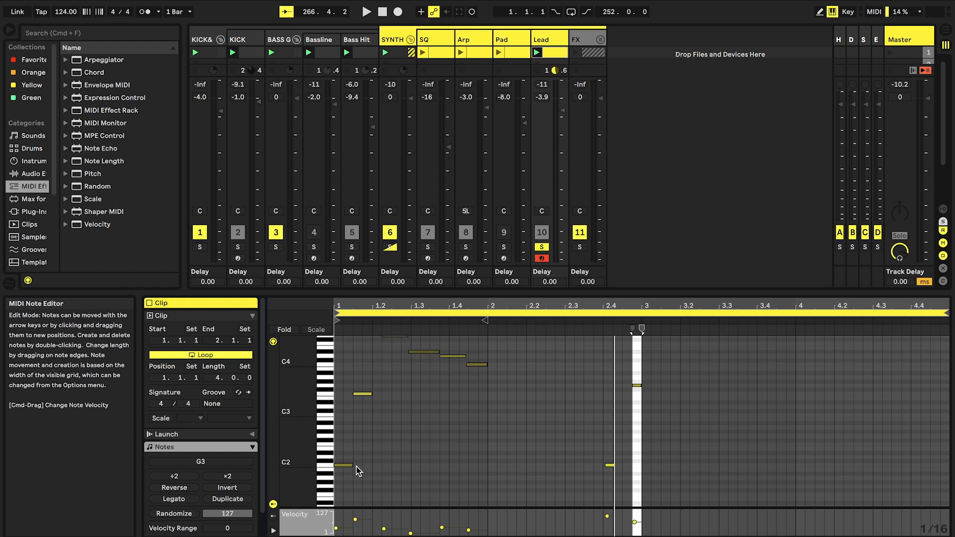
scroll(352, 463, up, 1)
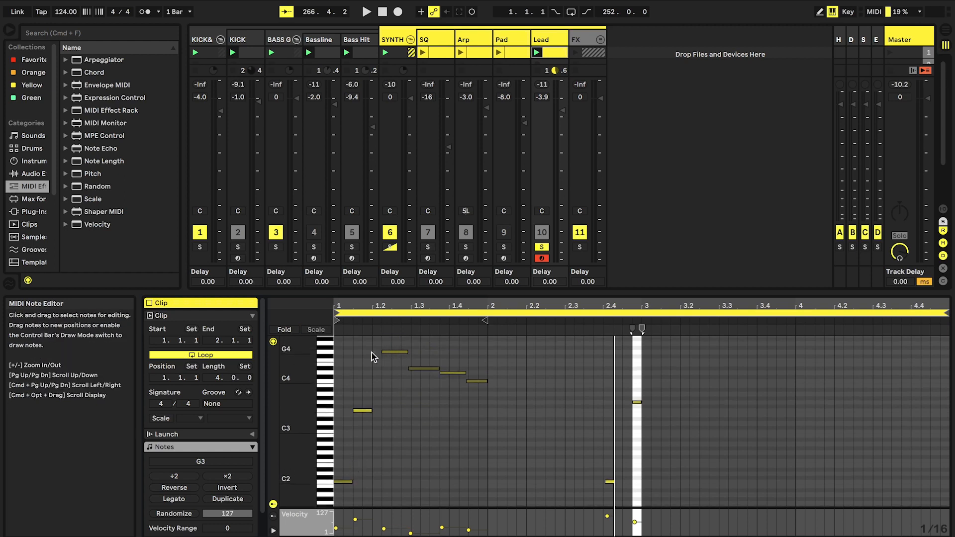
drag(311, 422, 306, 423)
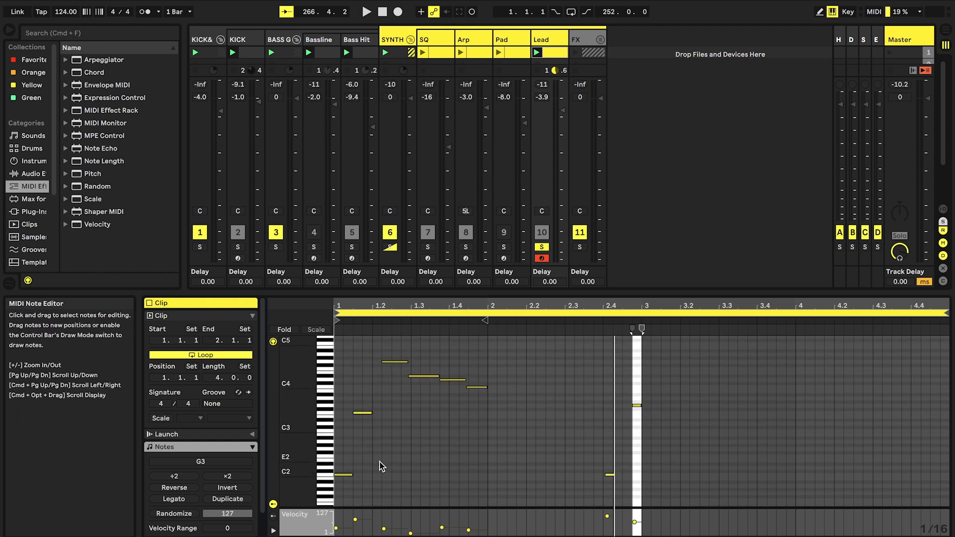
Reopen the Lead track's Diva and set LFO 2's rate modulation depth to 5.00 while auditioning
double_click(557, 41)
click(180, 416)
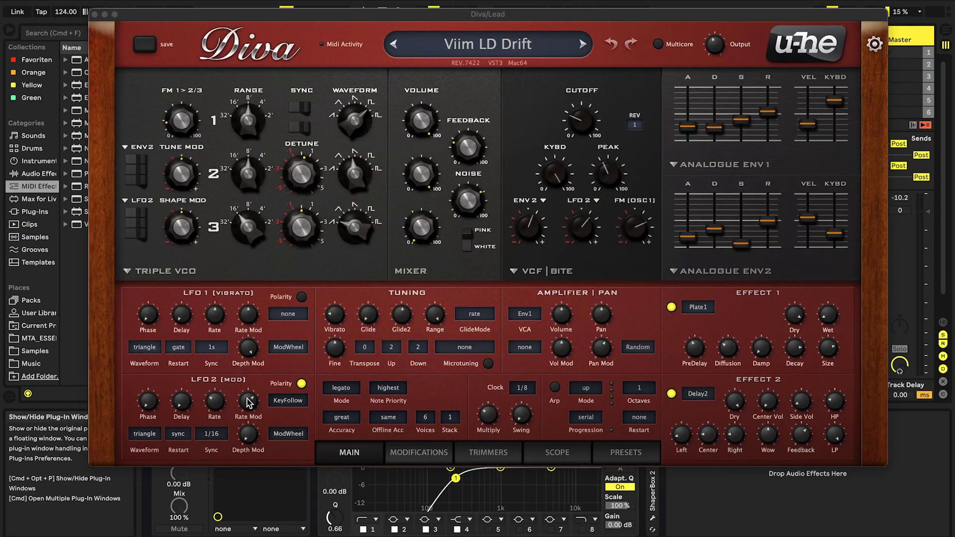
click(595, 229)
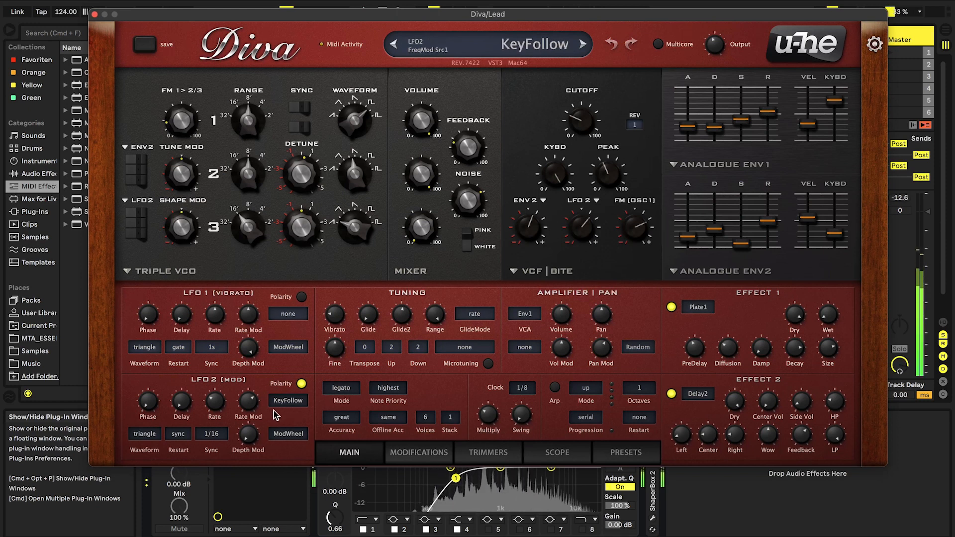
drag(249, 406, 247, 386)
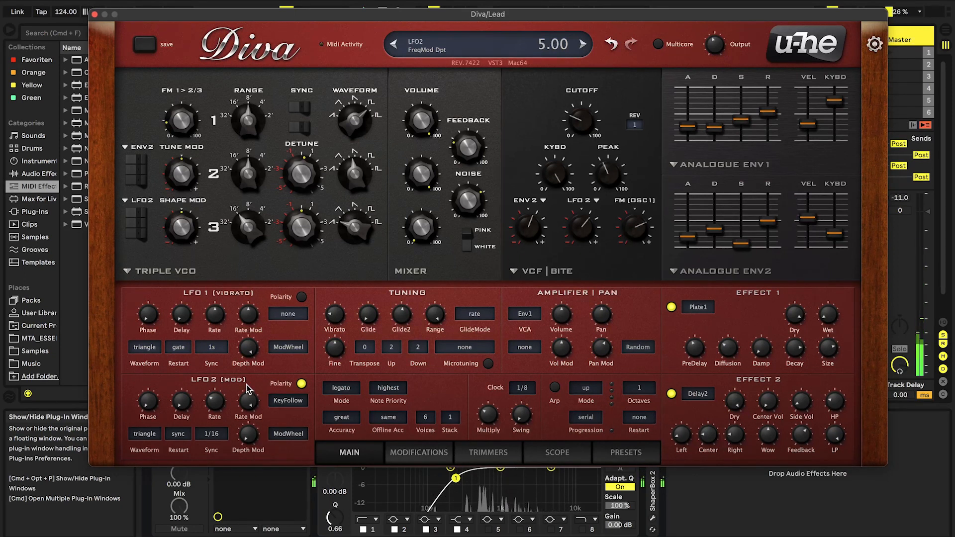
Try Random as LFO 2's rate modulation source and change it to Velocity
click(288, 400)
click(305, 485)
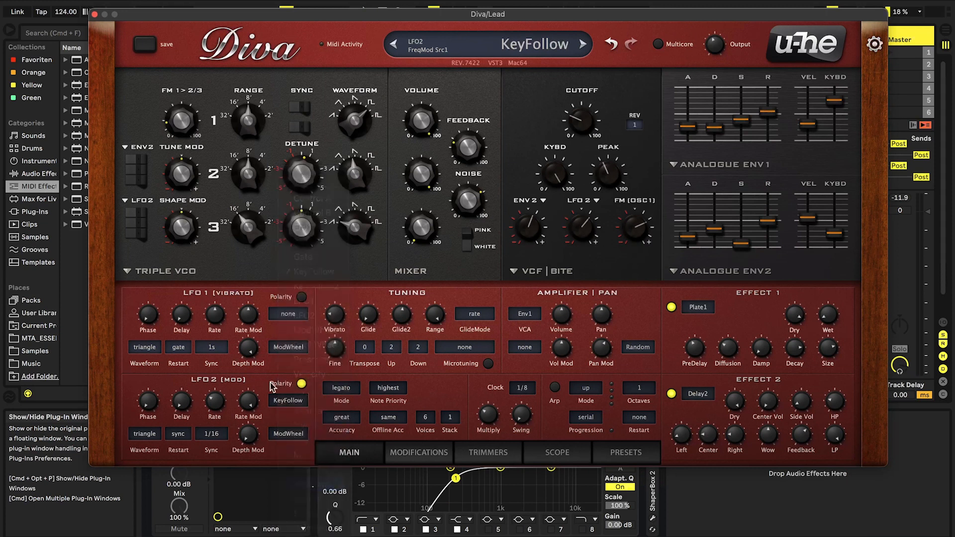
click(290, 402)
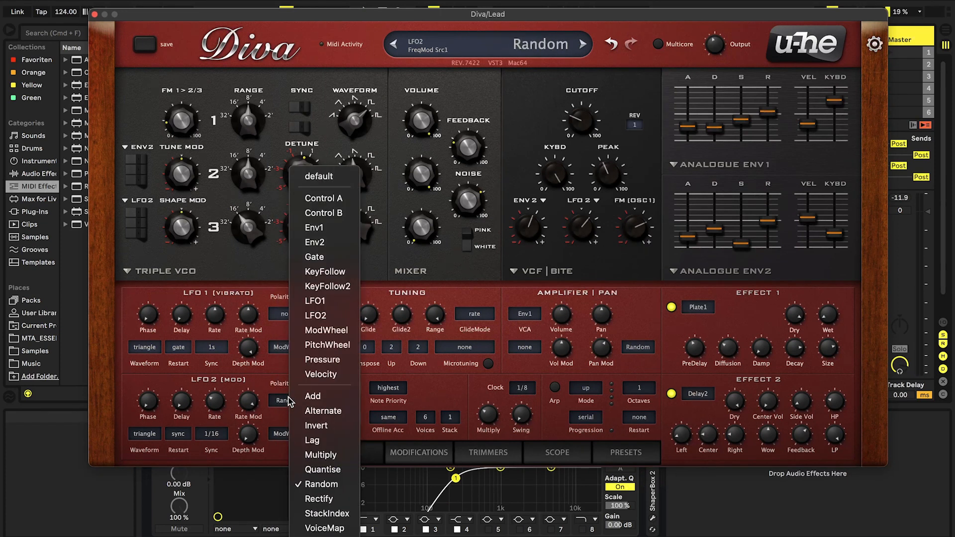
click(321, 374)
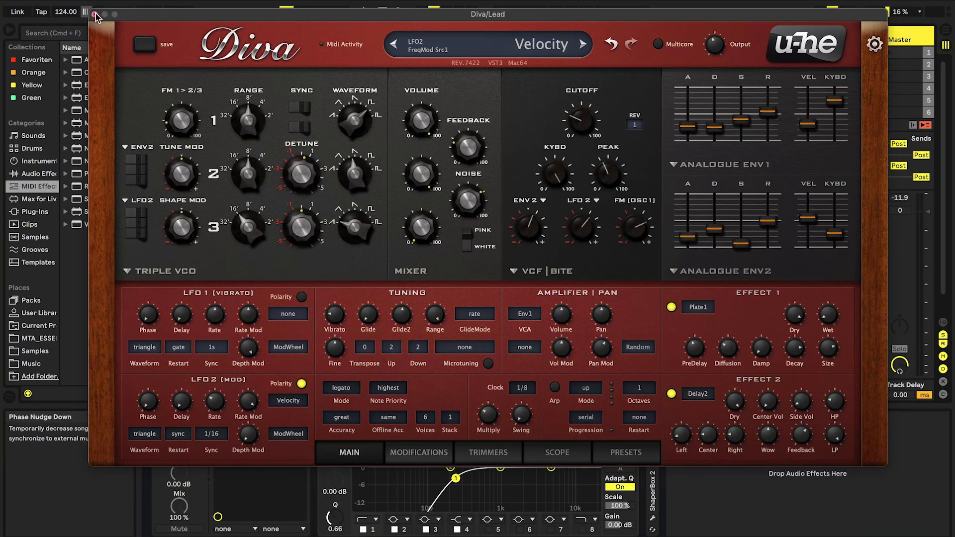
Open the Lead clip's notes and play it to examine how note velocities affect the LFO 2 speed
click(95, 14)
double_click(552, 52)
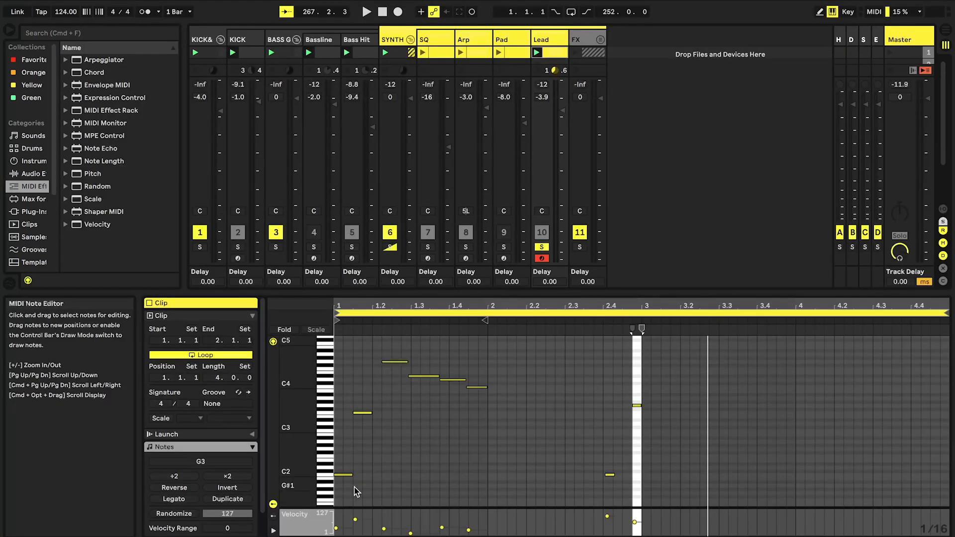
key(space)
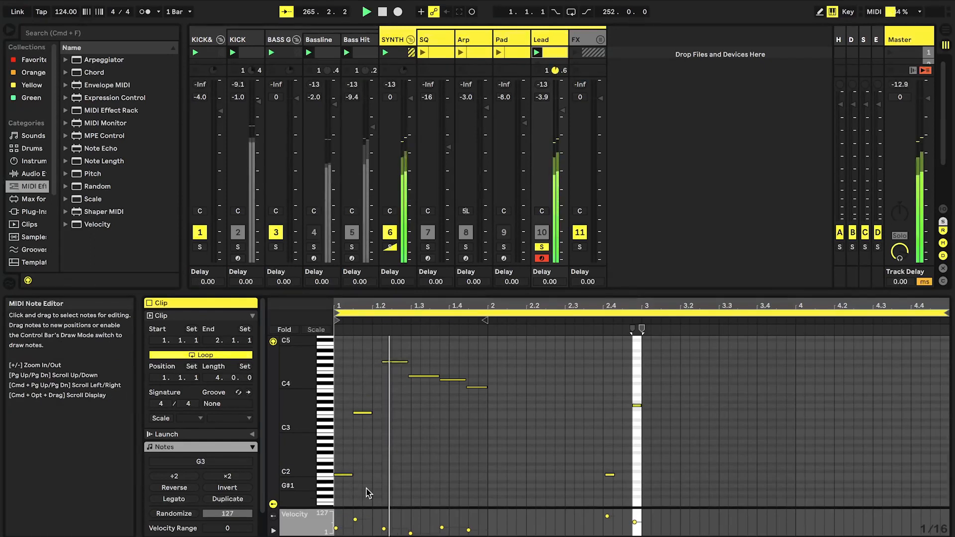
click(420, 476)
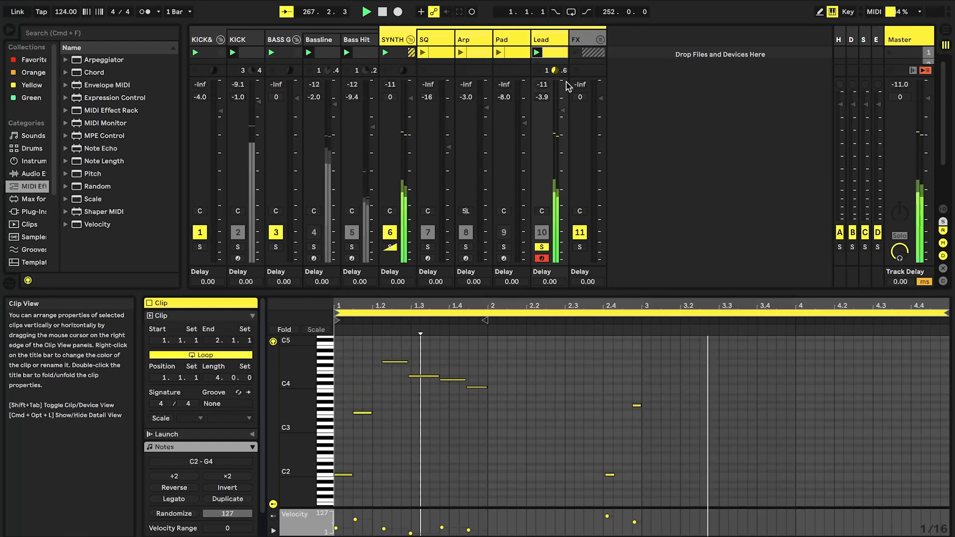
key(space)
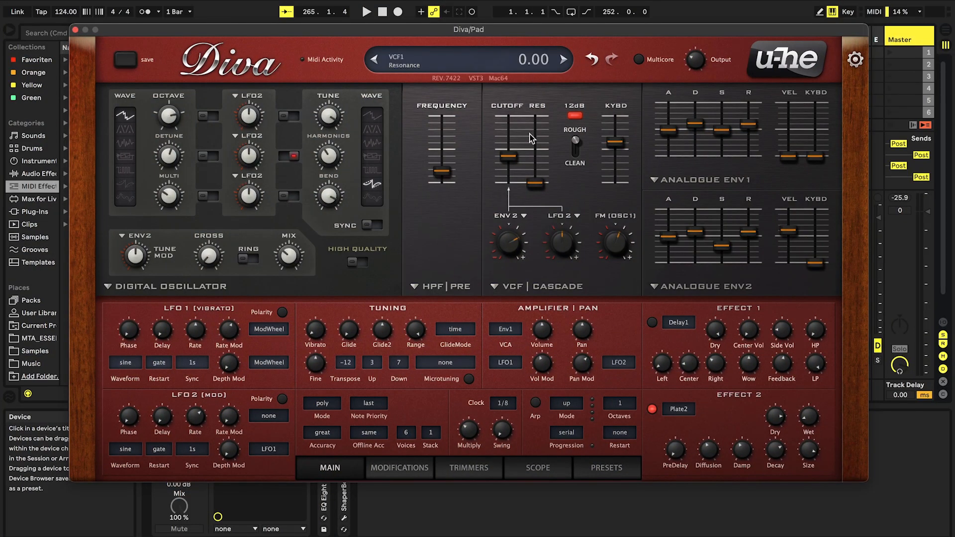
Adjust the amount of LFO 2 modulation on the Pad's filter cutoff and set LFO 2's rate modulation source to LFO1
drag(570, 250, 559, 246)
click(261, 417)
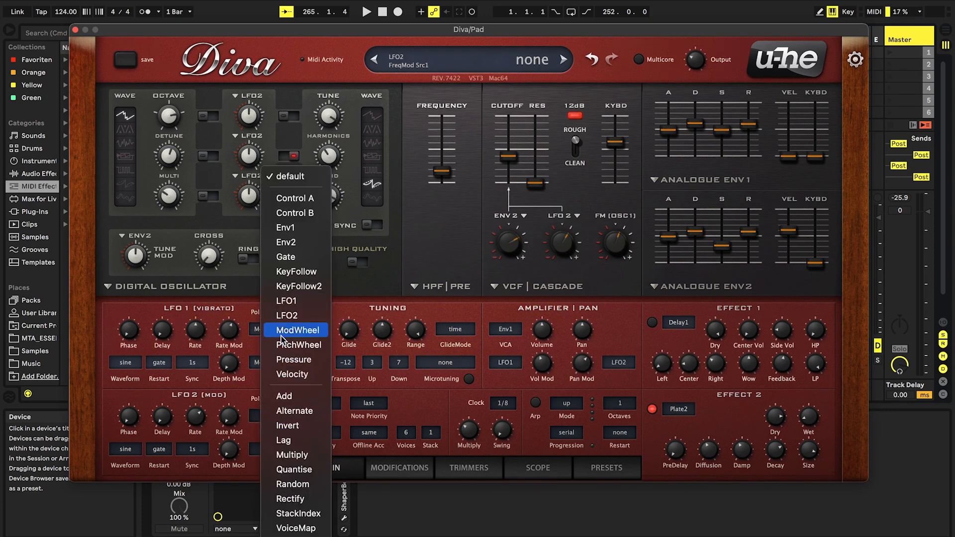
click(286, 301)
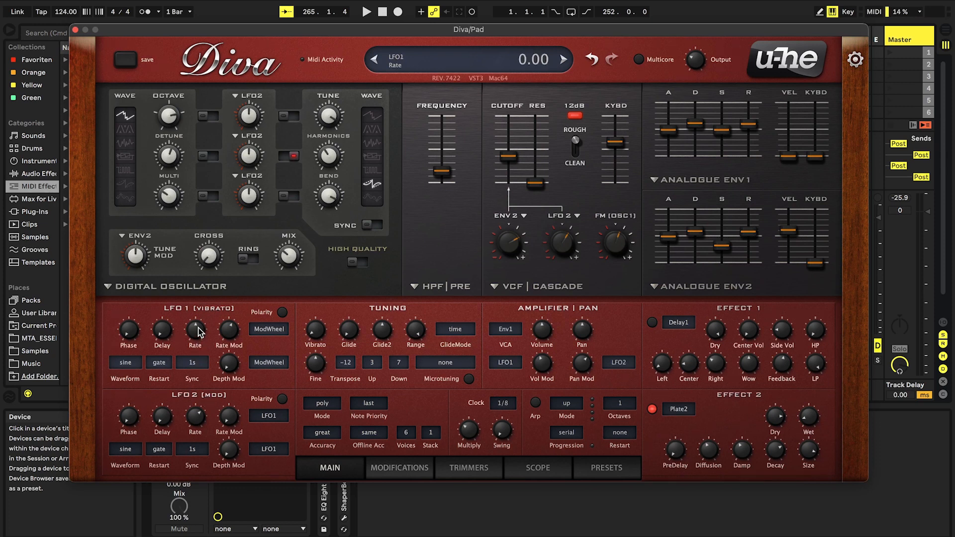
Raise LFO 2's rate modulation depth past 2.20 and fine-tune the rates of both LFOs while auditioning the pad
drag(196, 325, 196, 353)
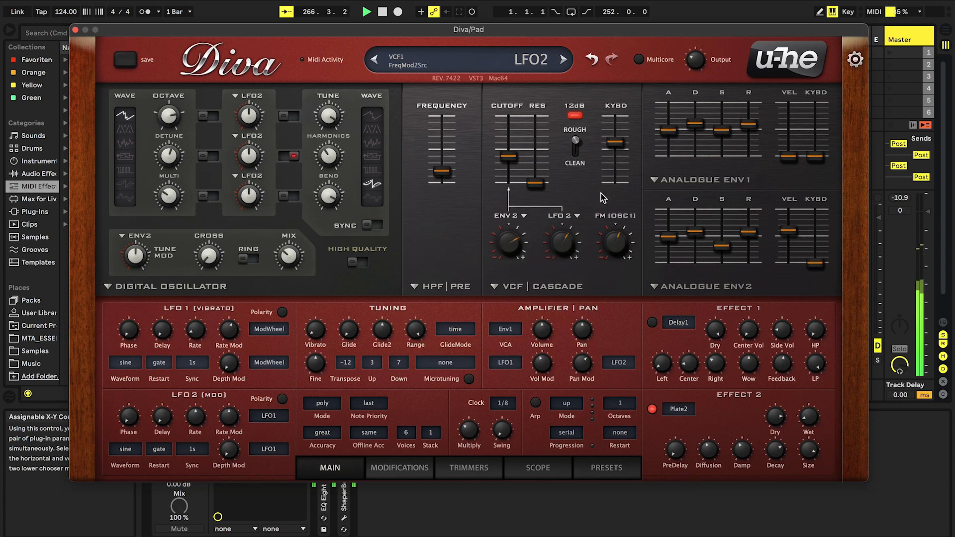
scroll(573, 242, down, 5)
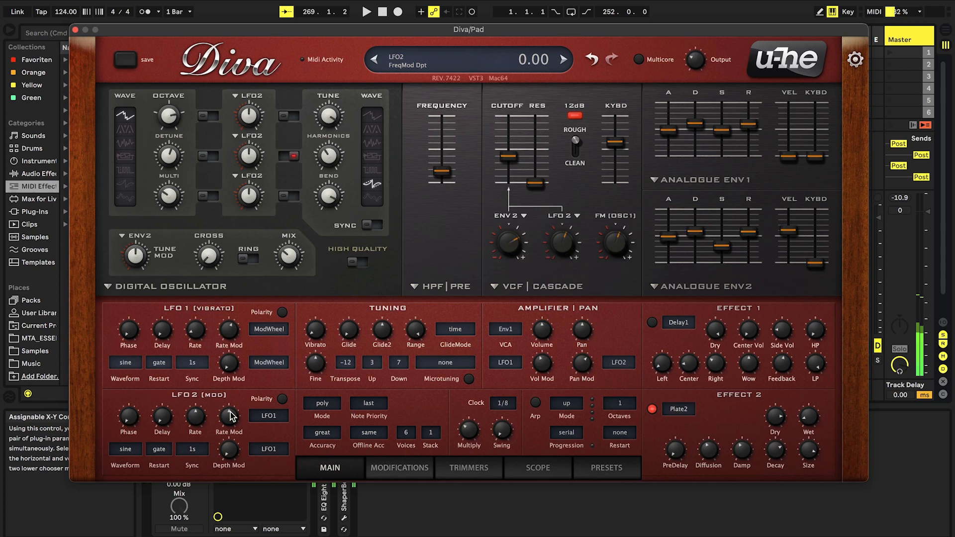
drag(230, 415, 225, 411)
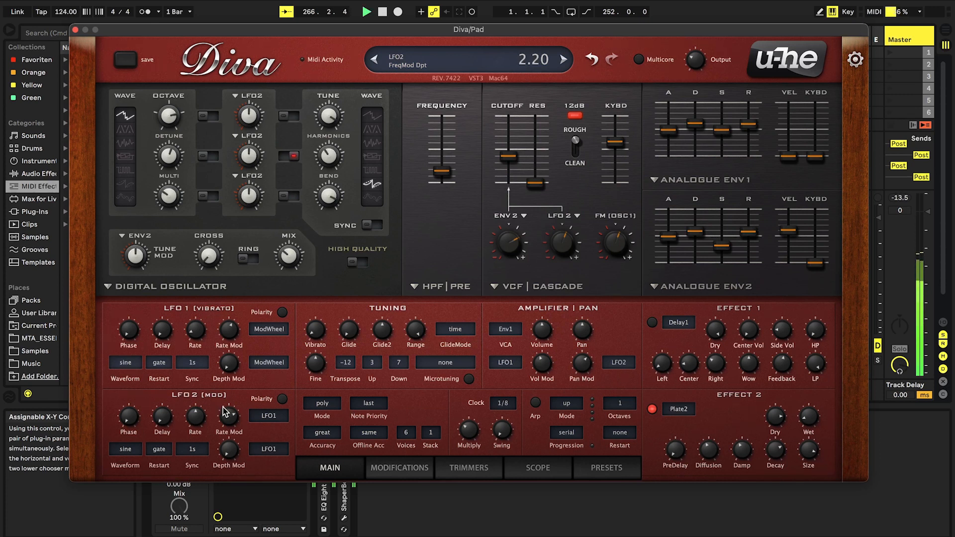
drag(223, 411, 223, 404)
drag(202, 333, 203, 337)
drag(204, 425, 203, 420)
Lower the filter cutoff to 60.00, then refine its LFO 2 modulation amount and set LFO 2's rate to -3.80
mouse_move(505, 156)
mouse_down()
mouse_move(503, 144)
mouse_move(504, 167)
mouse_up()
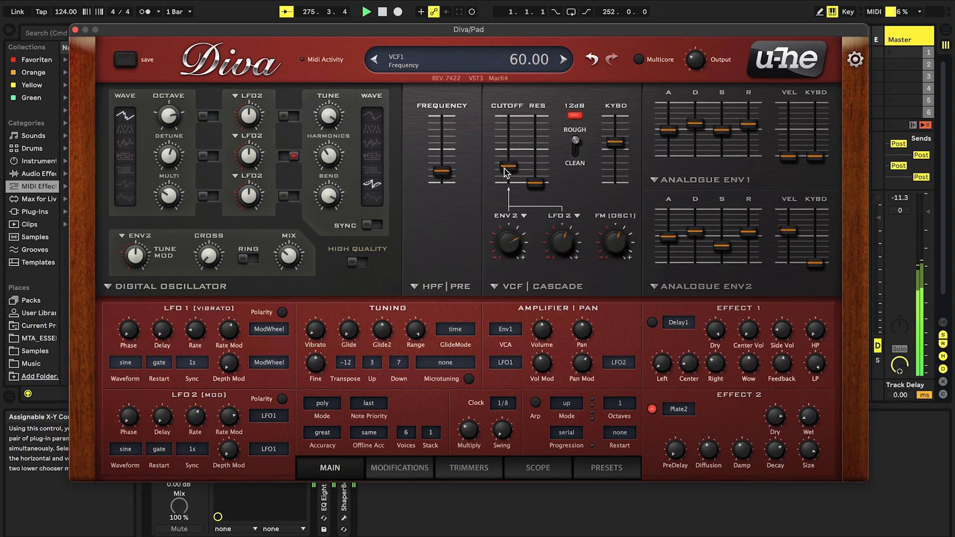
drag(548, 250, 548, 245)
drag(196, 418, 215, 456)
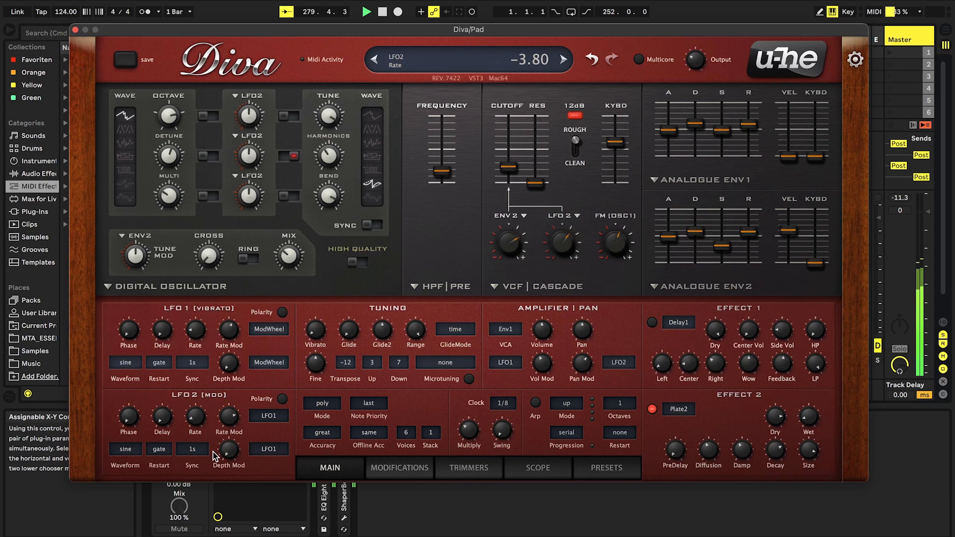